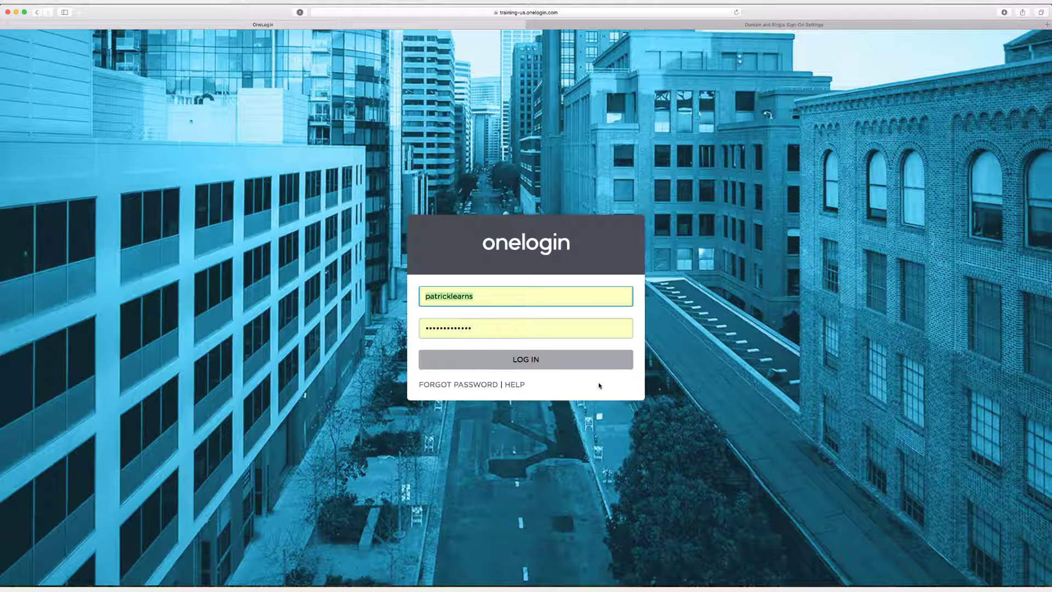
# Select the prefilled username field on the OneLogin login page.
pyautogui.click(599, 385)
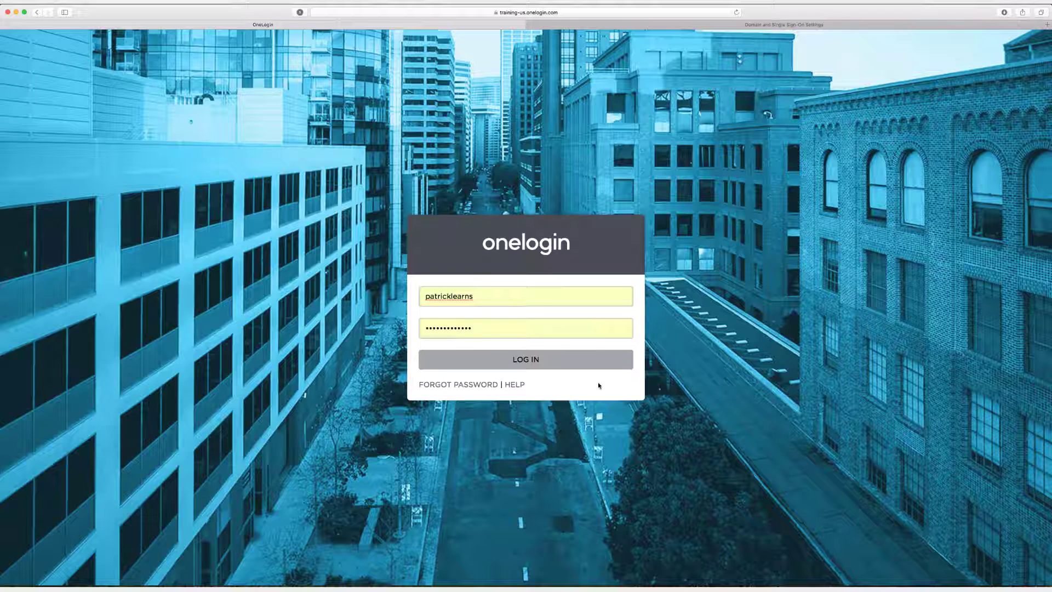
# Log in, then add and save the Syncplicity (SAML2.0) connector, found by searching 'syncplic'.
pyautogui.click(562, 366)
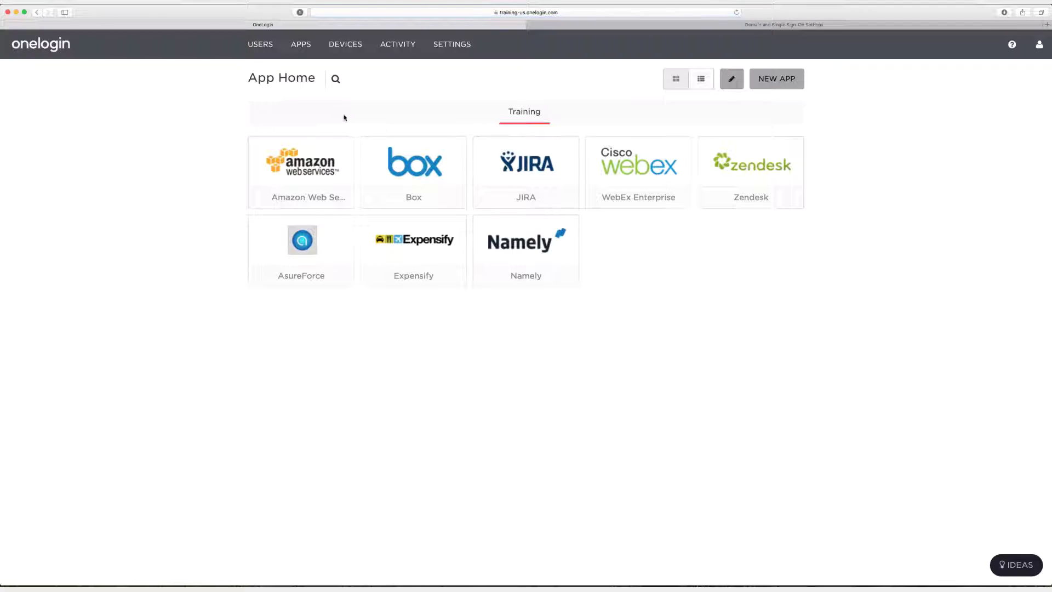
pyautogui.moveTo(294, 39)
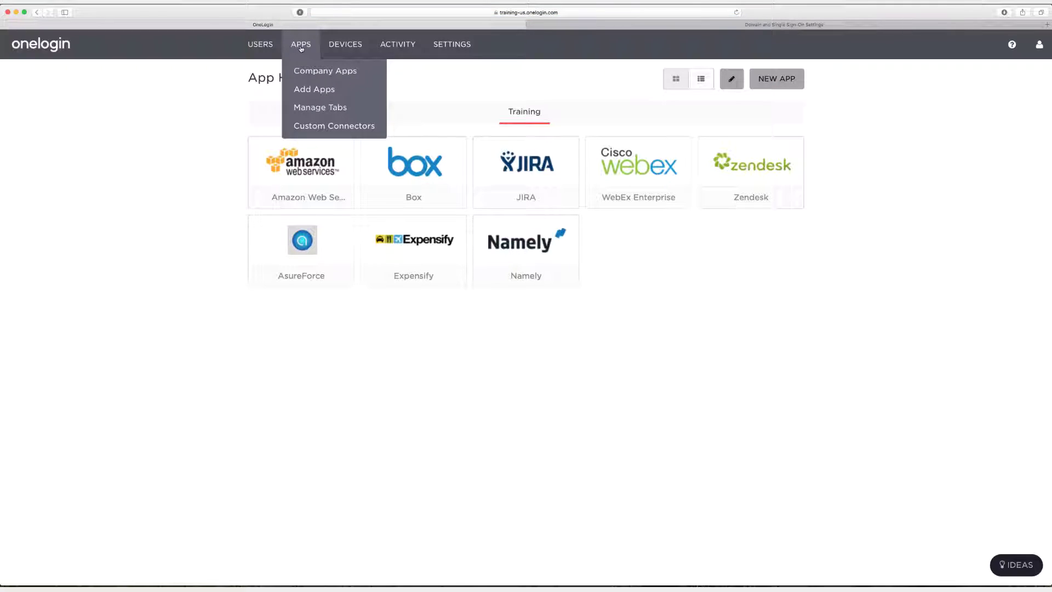
pyautogui.click(317, 92)
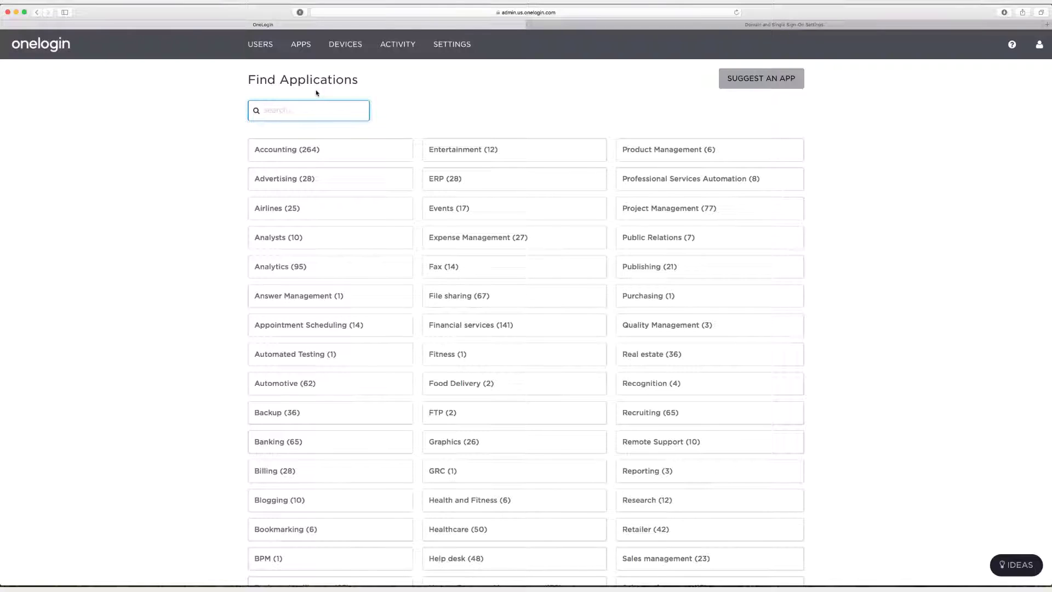
pyautogui.write('syncplic')
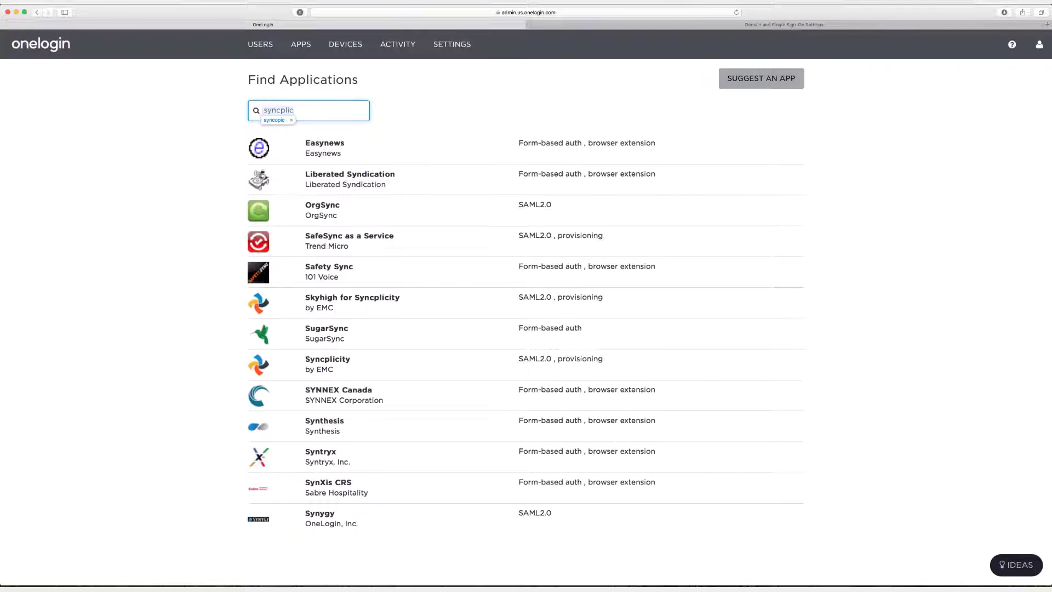
pyautogui.click(333, 181)
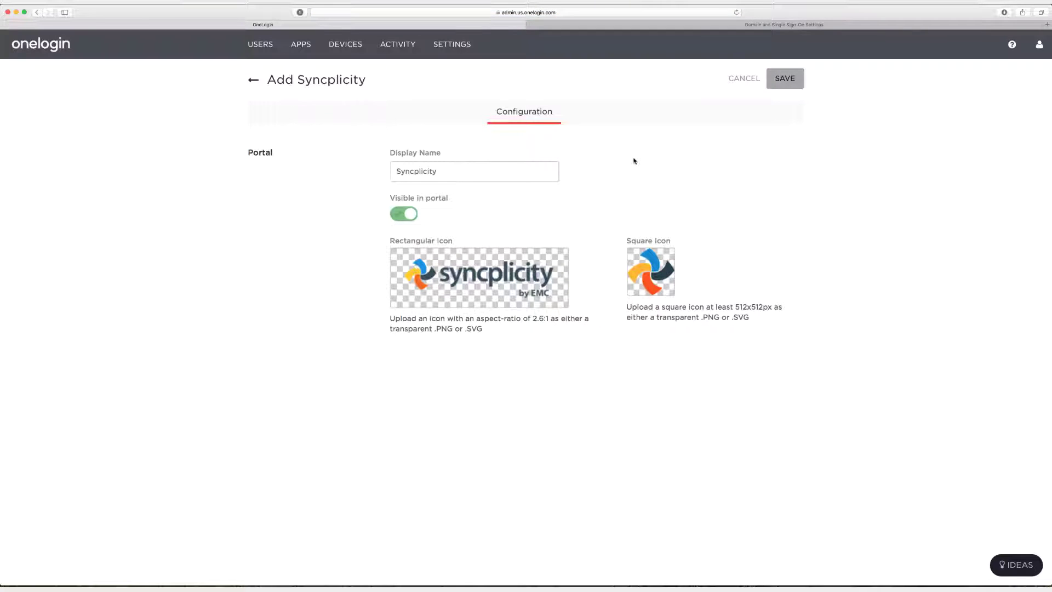
pyautogui.click(783, 87)
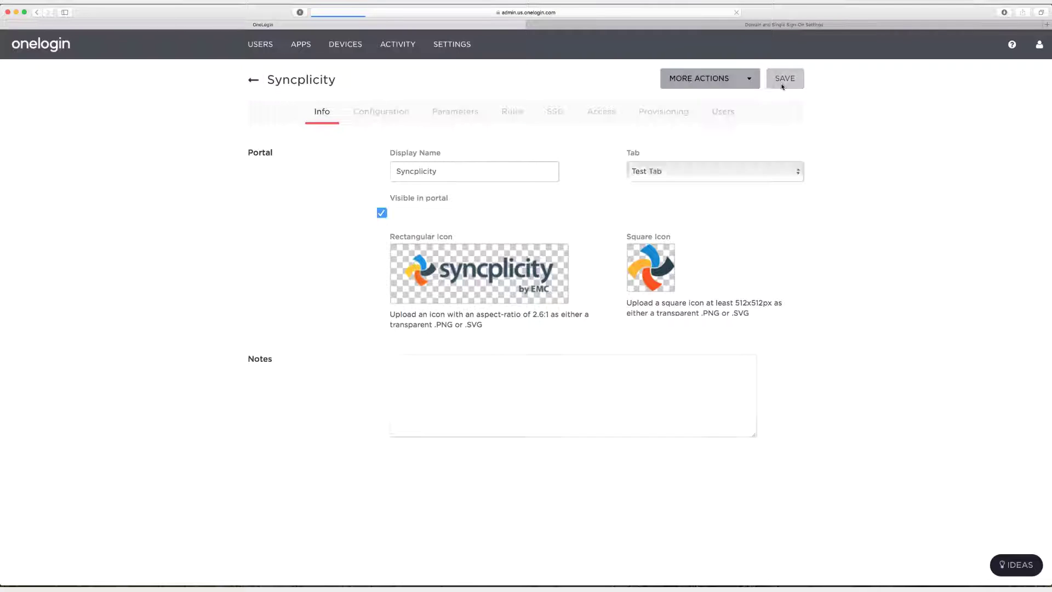
# Enter onelogin-training.syncplicity.com as the Syncplicity Custom Domain and save.
pyautogui.click(387, 110)
pyautogui.click(423, 176)
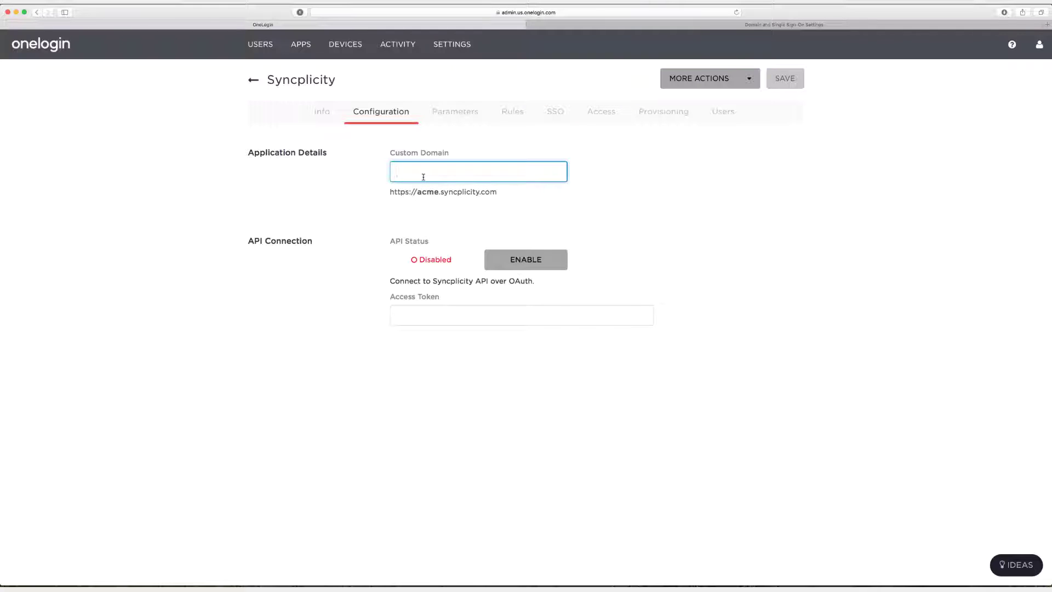
pyautogui.write('onelogin')
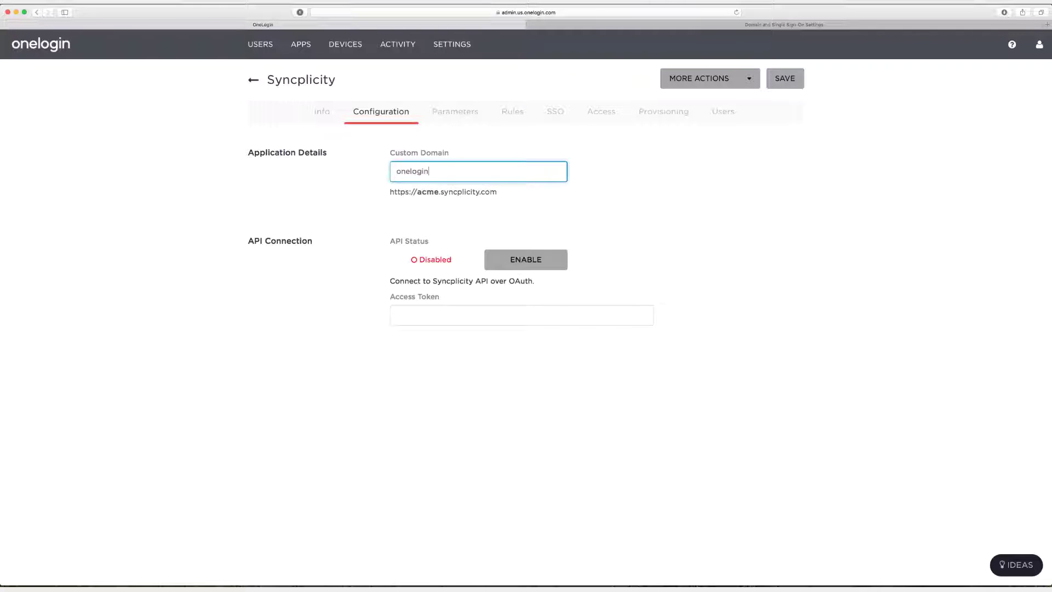
pyautogui.write('-training.syncplicity.com')
pyautogui.click(781, 85)
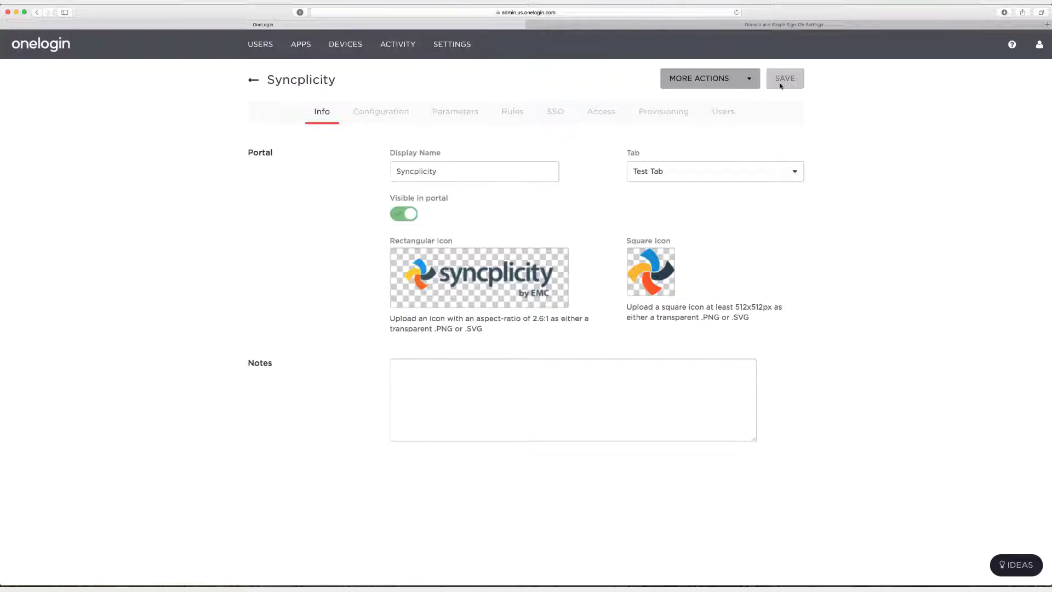
# Check that the User ID parameter maps to Email, then cancel without changes.
pyautogui.click(453, 116)
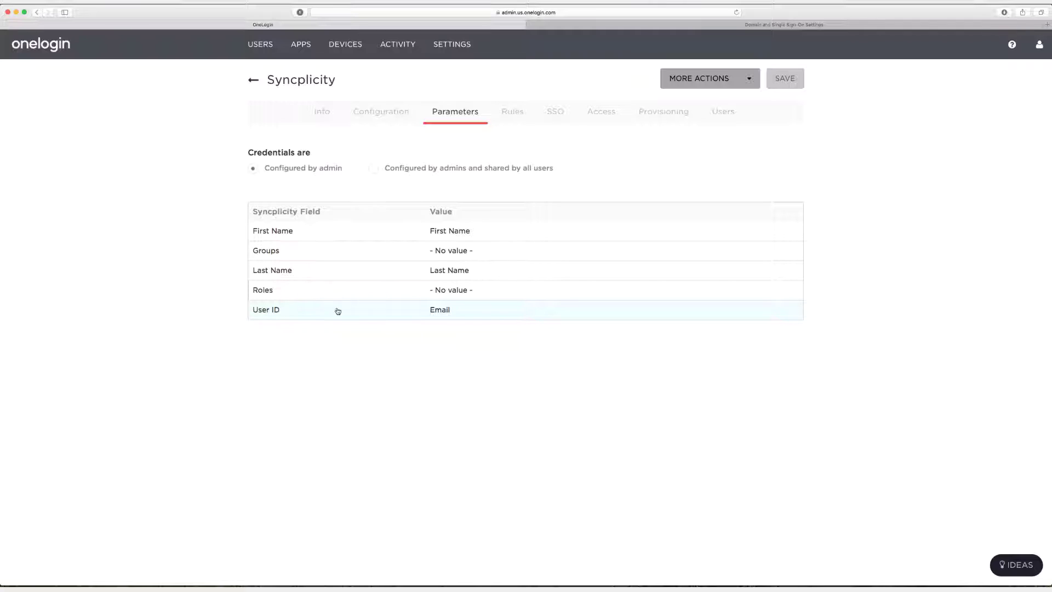
pyautogui.click(424, 317)
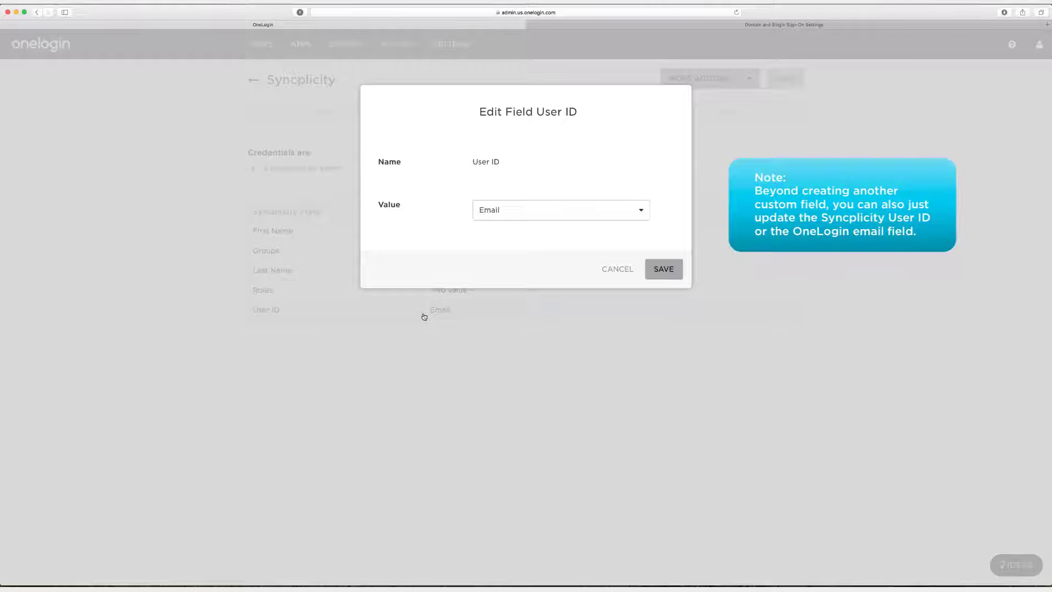
pyautogui.click(615, 270)
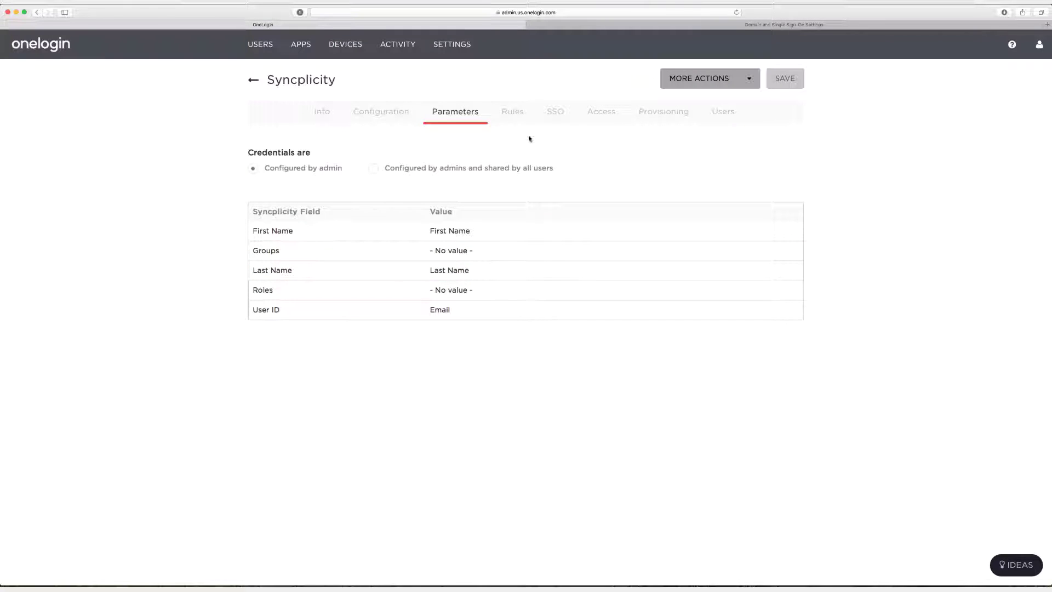
# Turn on 'Allow assumed users to sign into this app' in Syncplicity SSO settings and save.
pyautogui.click(559, 114)
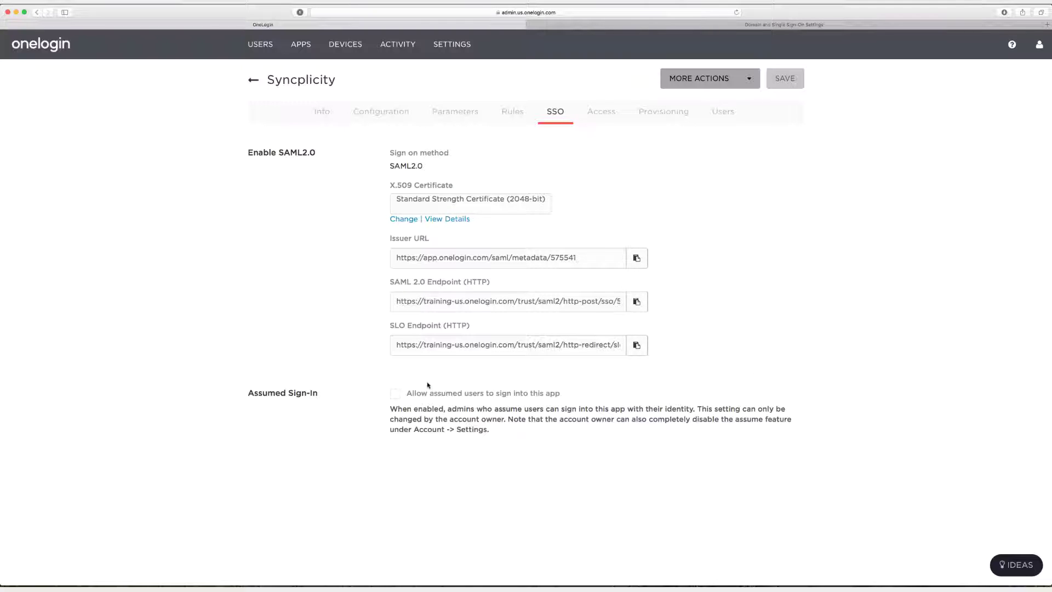
pyautogui.click(395, 393)
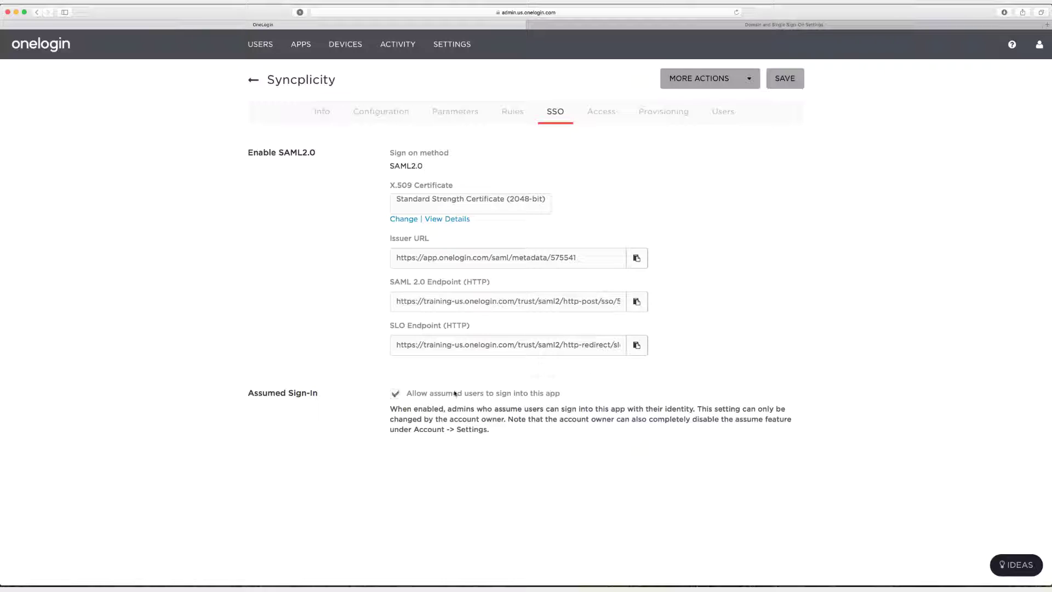
pyautogui.click(784, 78)
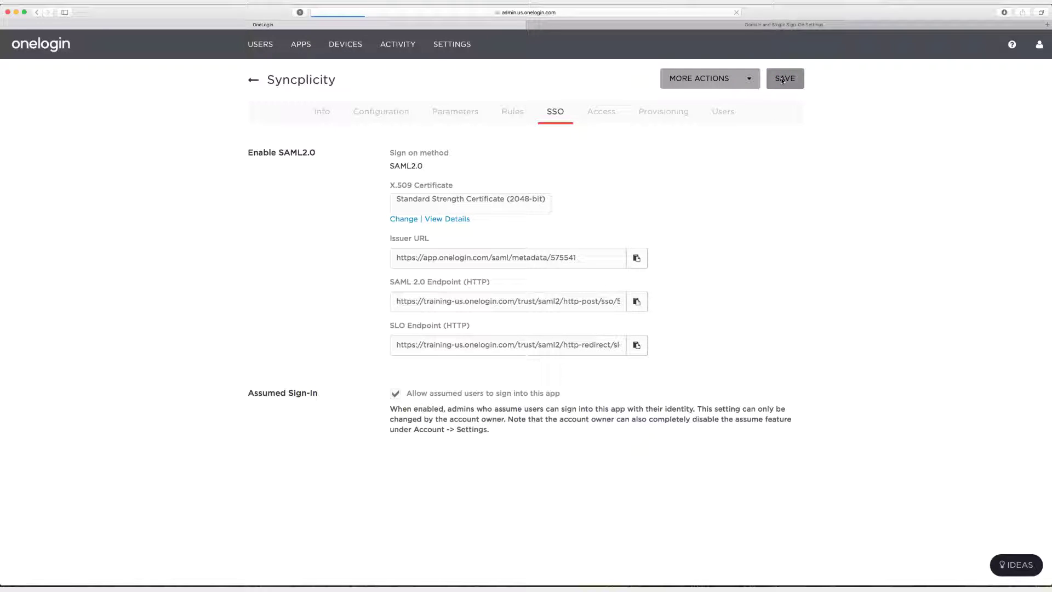
# Copy the SAML 2.0 Endpoint URL and download the certificate as X.509 PEM.
pyautogui.click(554, 113)
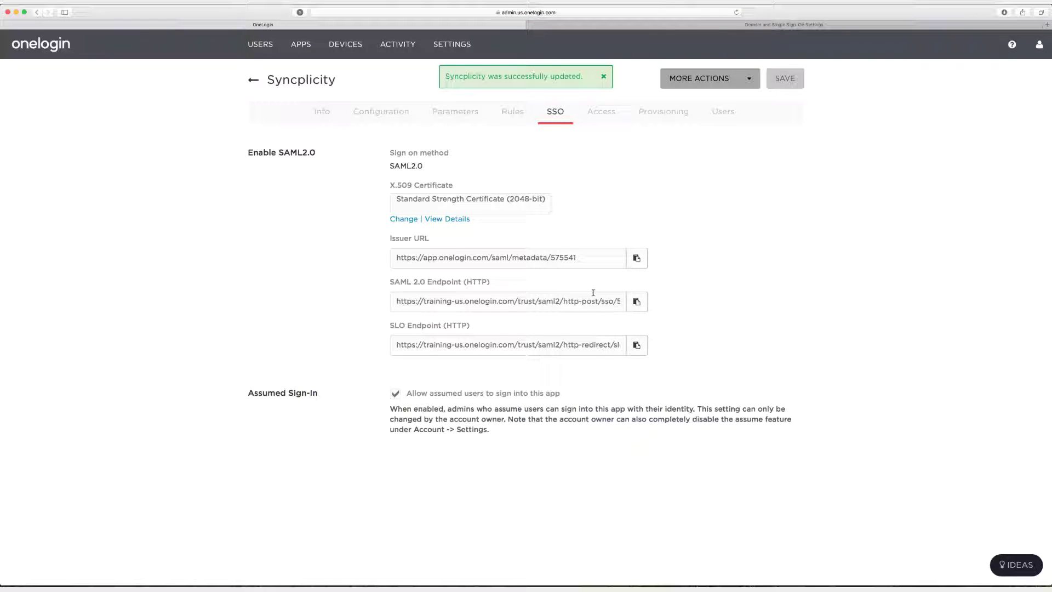
pyautogui.click(583, 301)
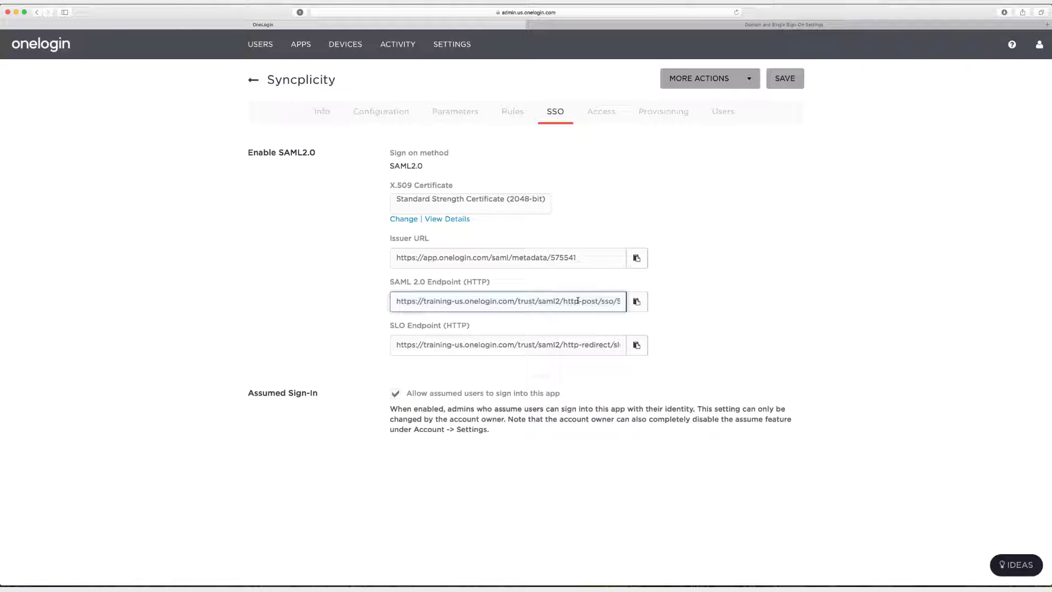
pyautogui.click(637, 301)
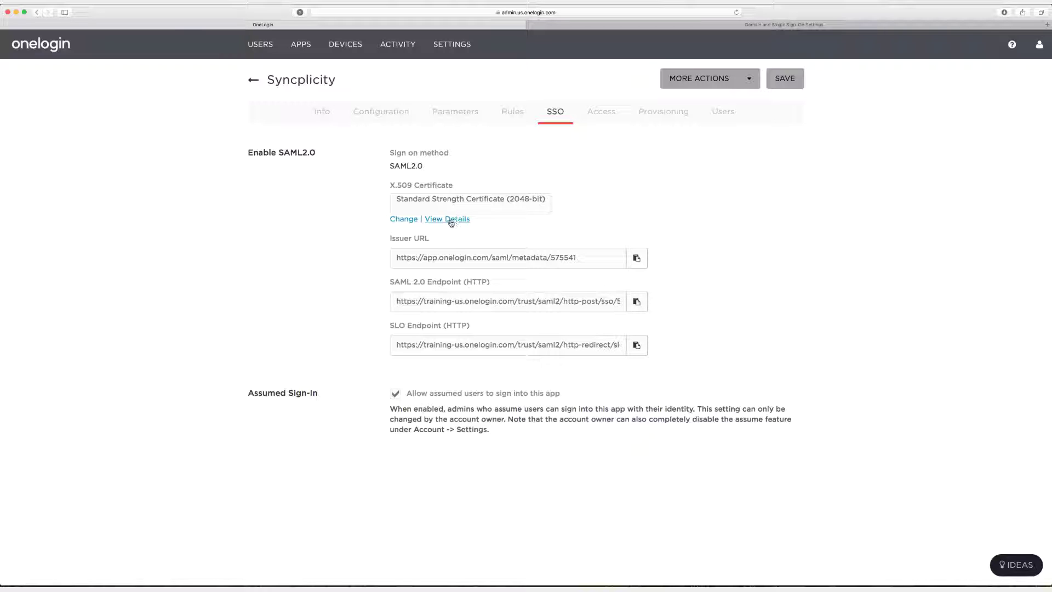
pyautogui.click(451, 220)
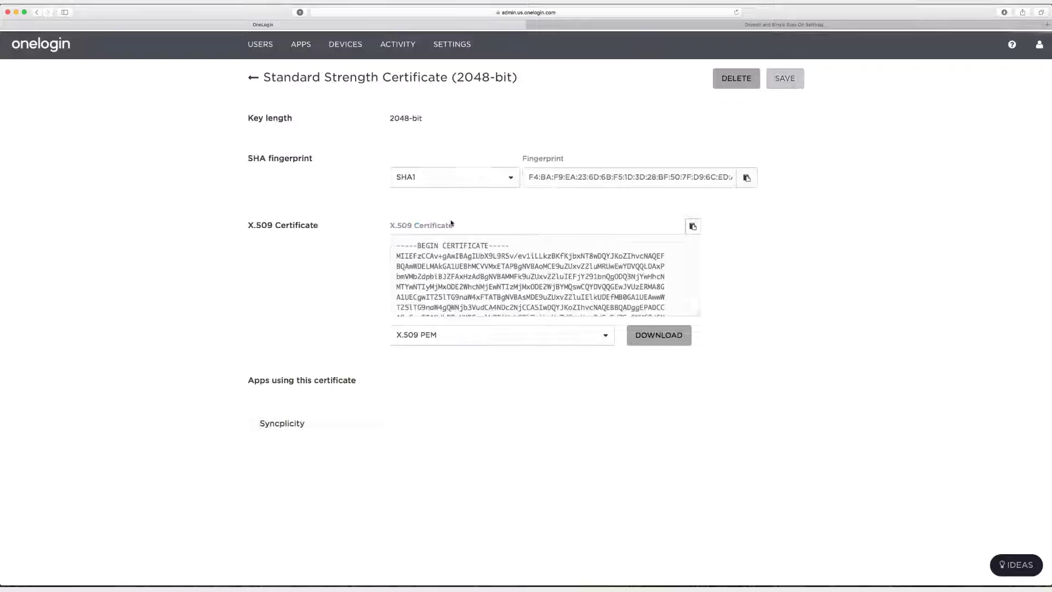
pyautogui.click(663, 338)
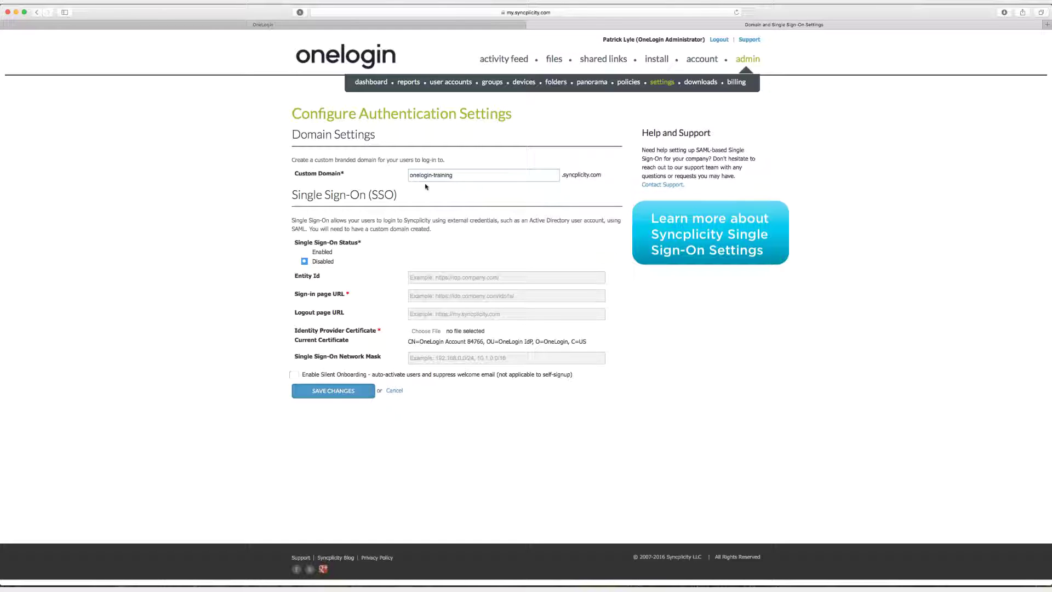
# Set Syncplicity Single Sign-On to Enabled with the OneLogin SAML endpoint as Sign-in page URL.
pyautogui.click(322, 252)
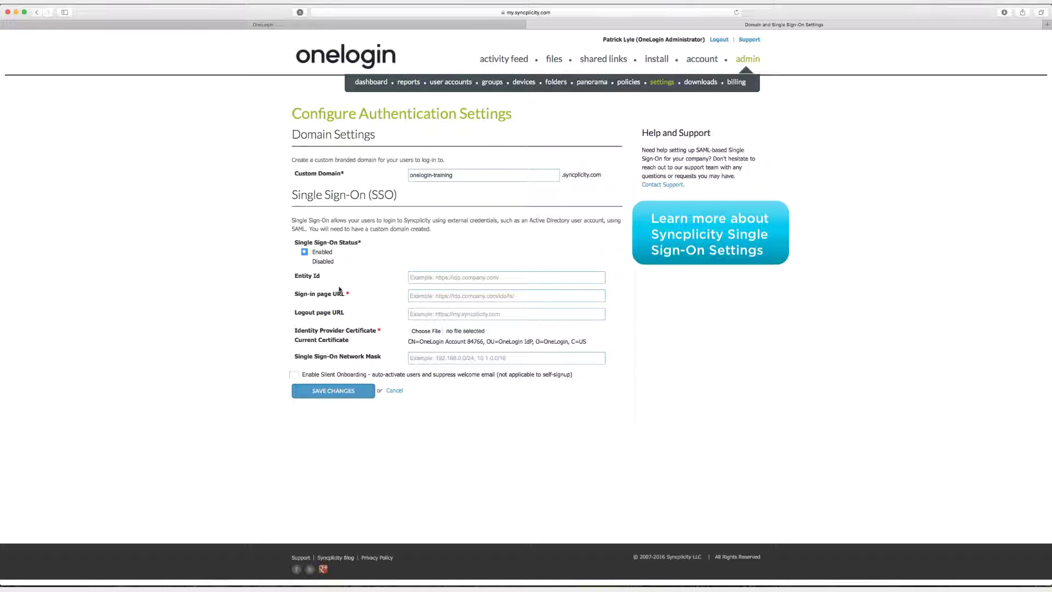
pyautogui.click(436, 296)
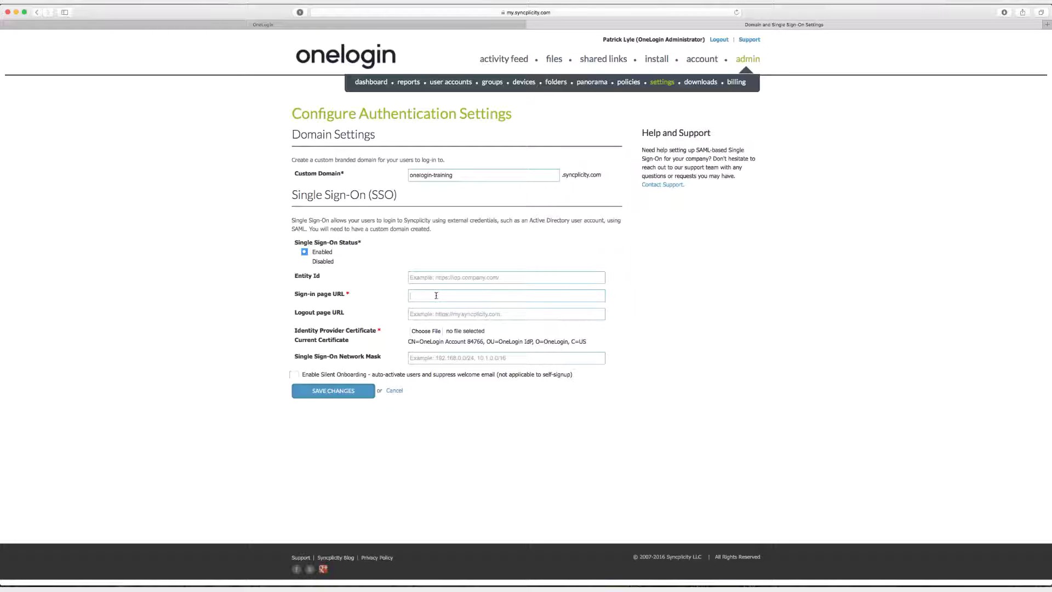
pyautogui.press('super+v')
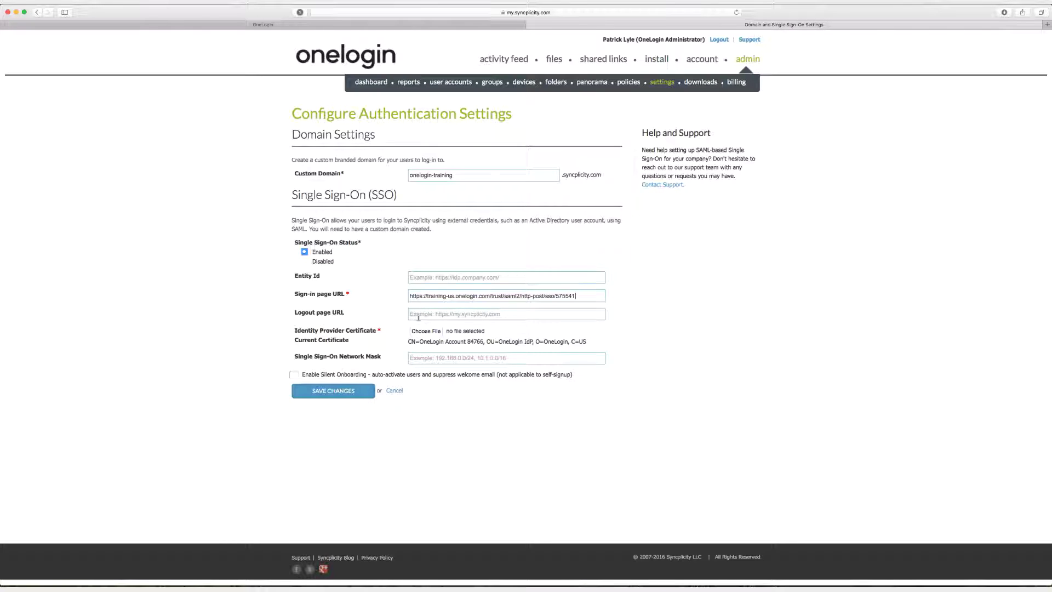
# Leave Entity Id blank, attach onelogin.pem as the identity provider certificate, and save the changes.
pyautogui.click(436, 277)
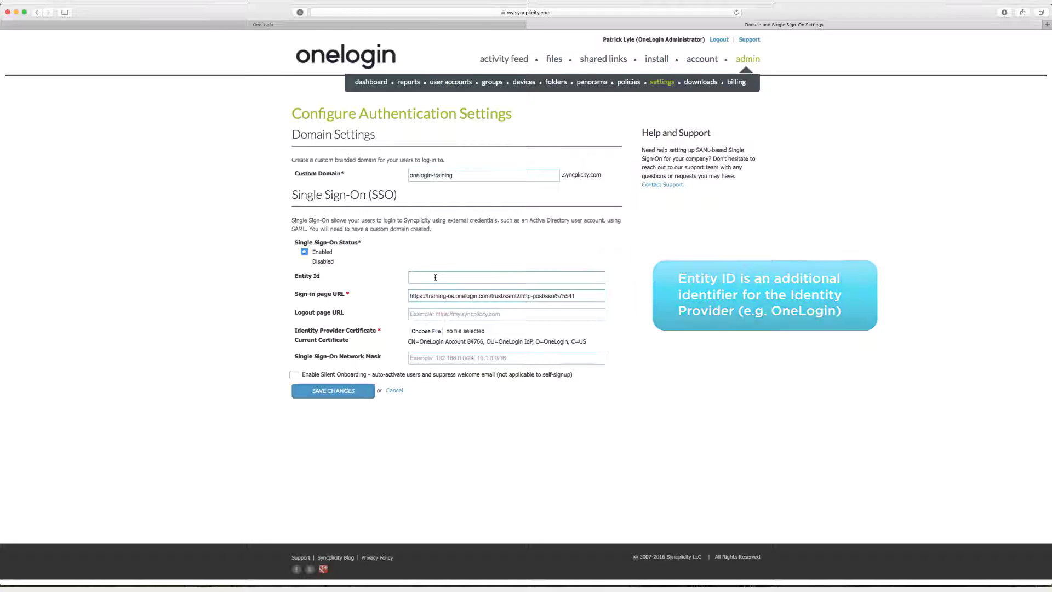
pyautogui.click(402, 336)
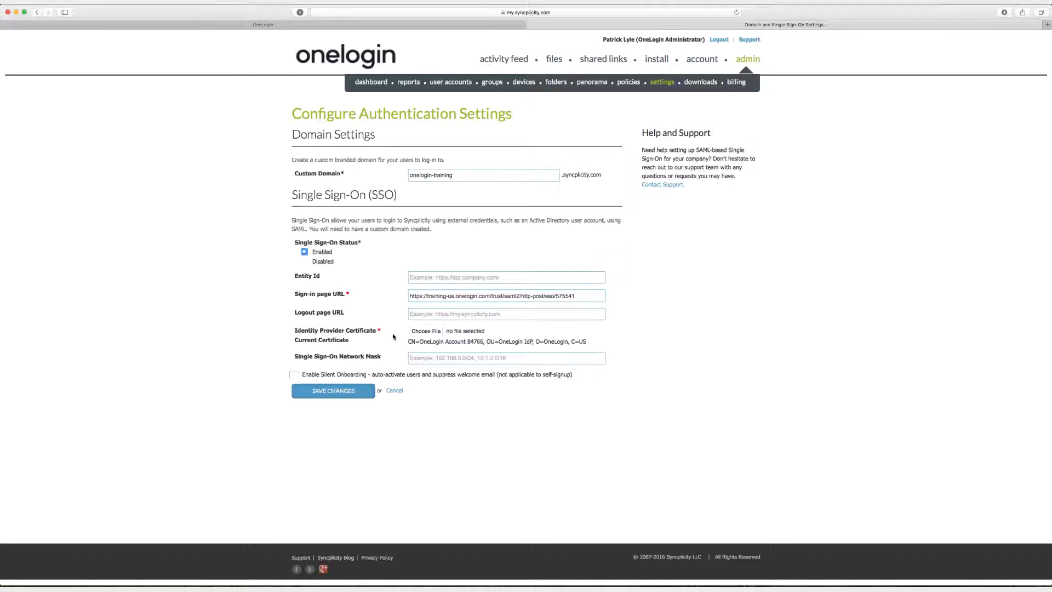
pyautogui.click(419, 331)
pyautogui.press('Escape')
pyautogui.click(420, 332)
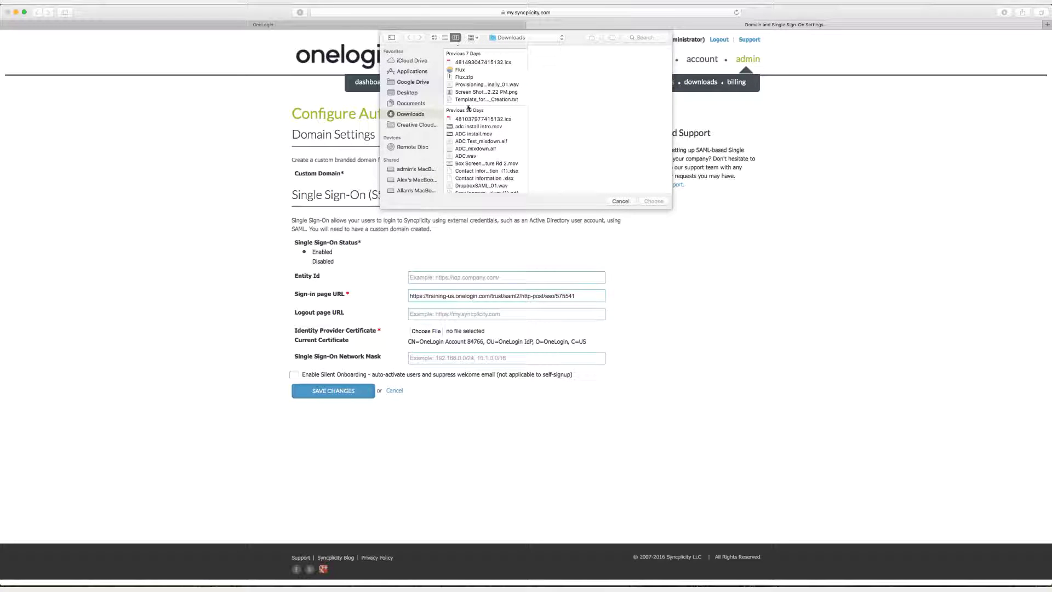
pyautogui.scroll(2, 469, 108)
pyautogui.click(472, 61)
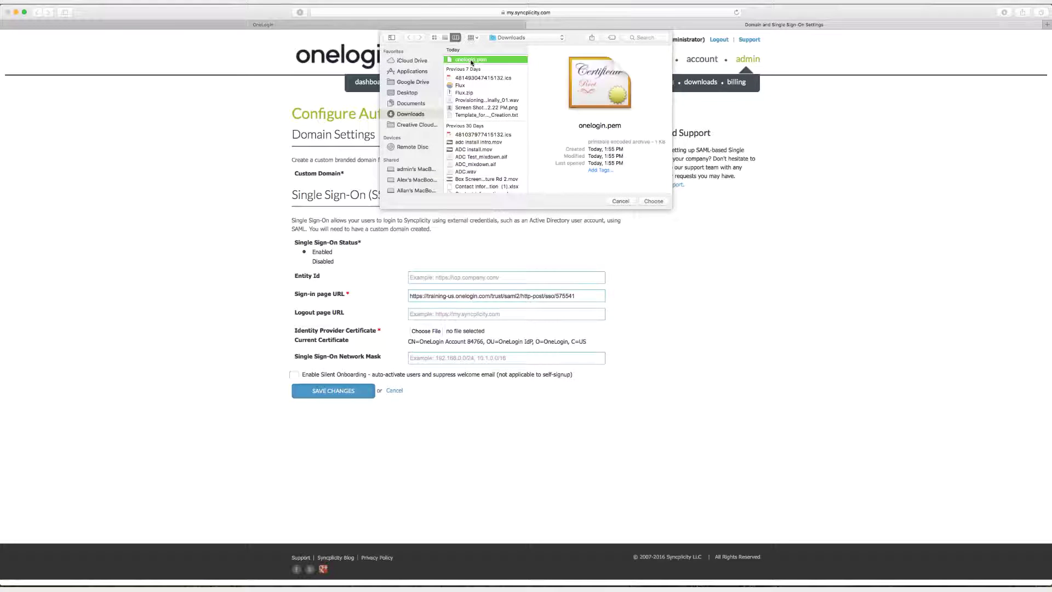
pyautogui.click(653, 201)
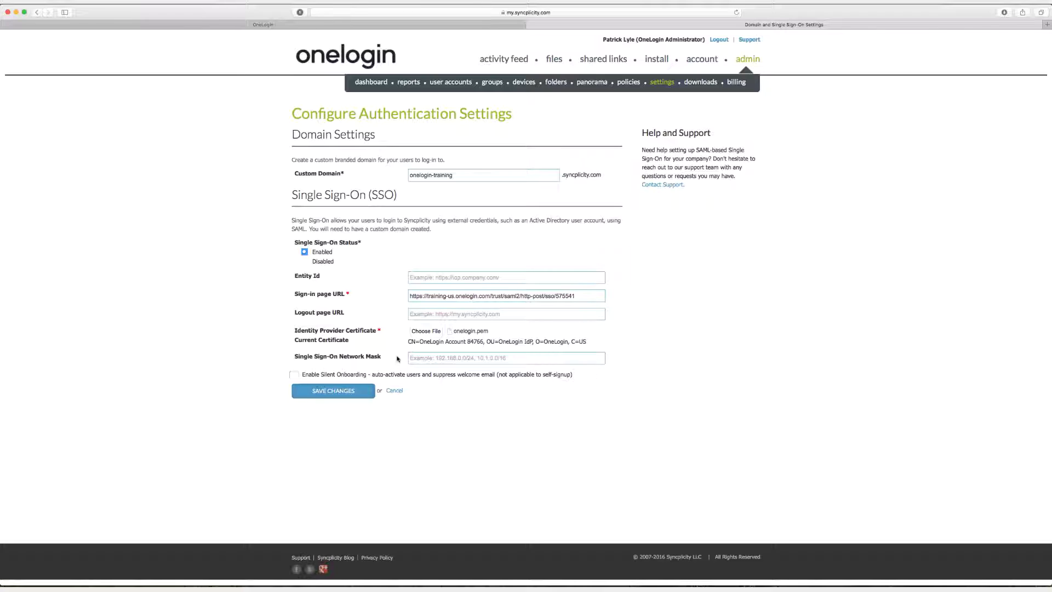
pyautogui.click(338, 393)
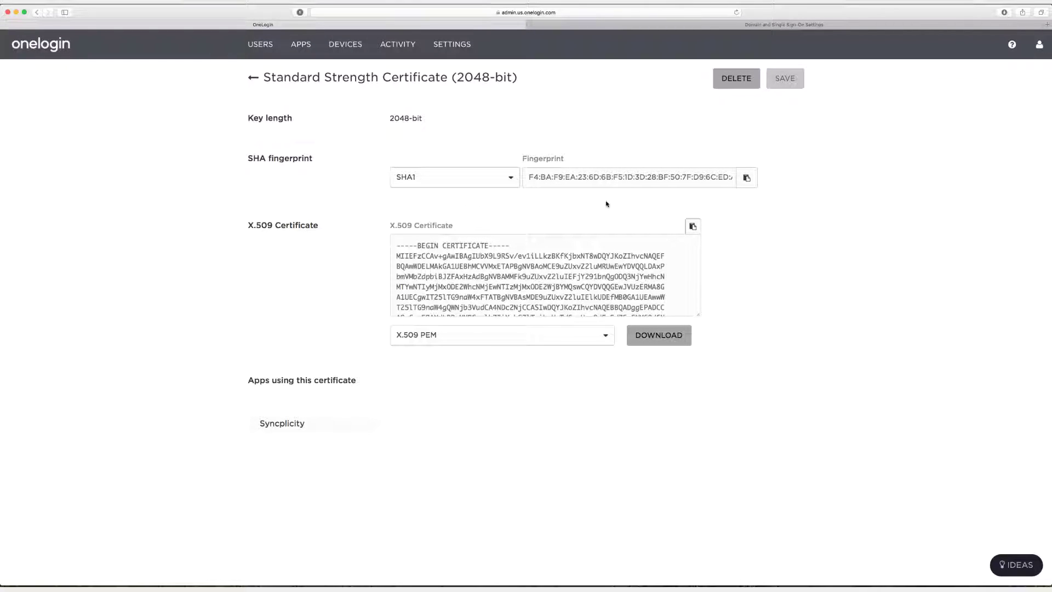
# Grant Test Role access to Syncplicity, save it, and bring up the All Users list.
pyautogui.click(252, 80)
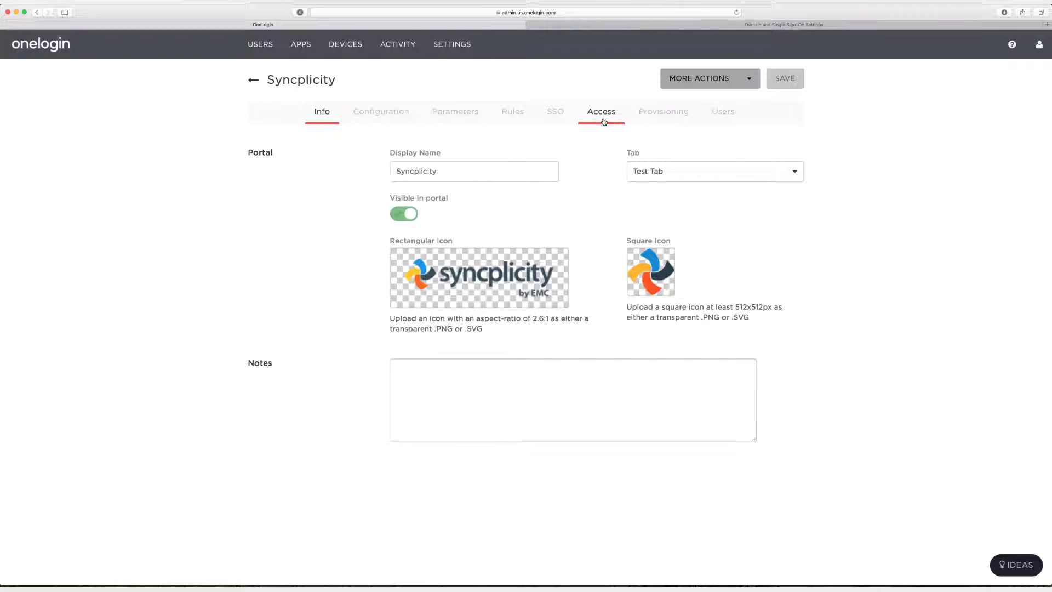
pyautogui.click(604, 117)
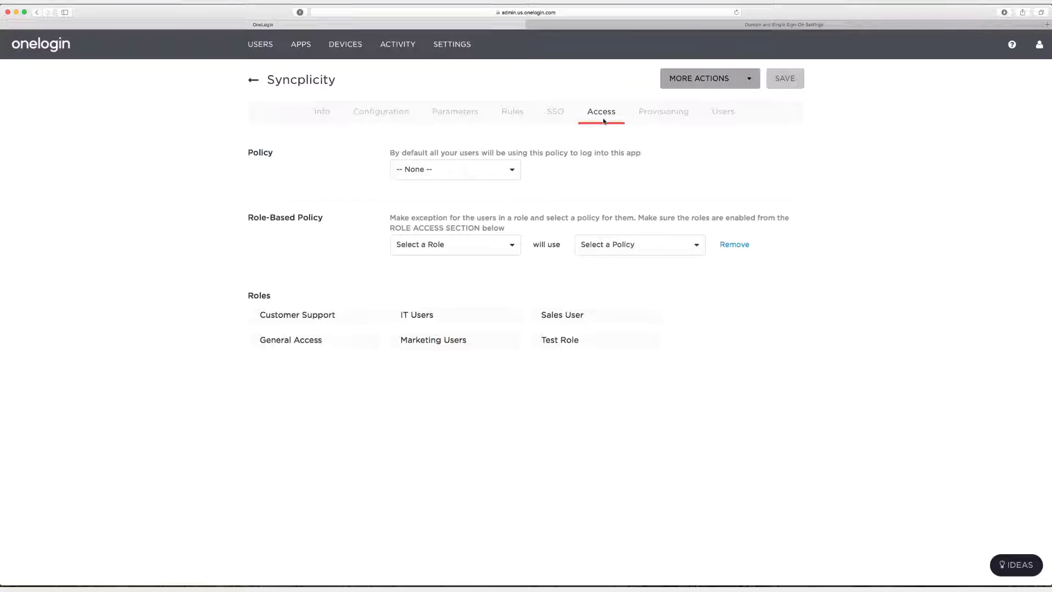
pyautogui.click(582, 347)
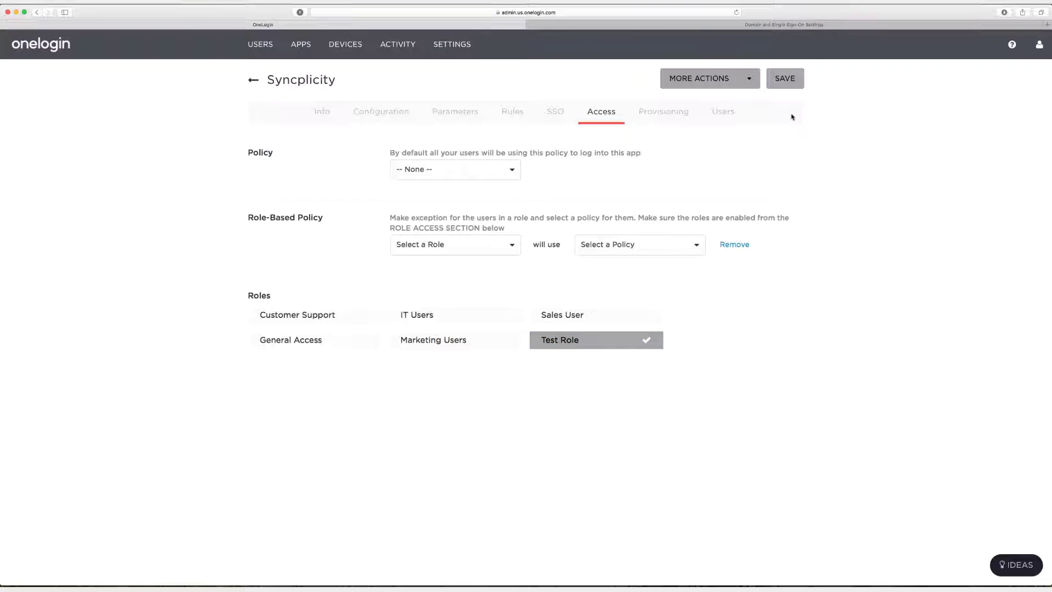
pyautogui.click(793, 81)
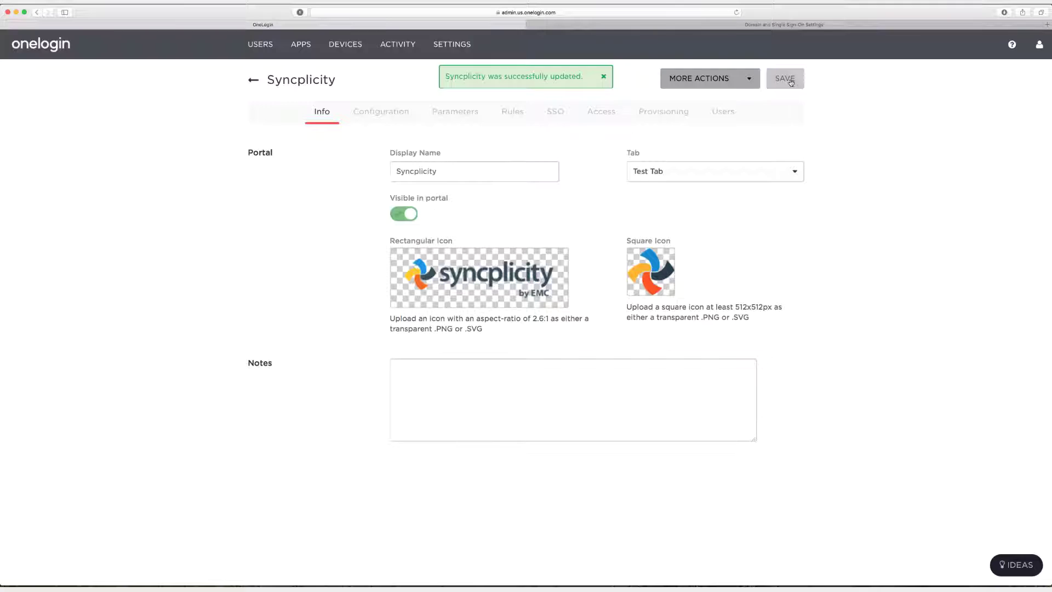
pyautogui.moveTo(262, 45)
pyautogui.click(267, 67)
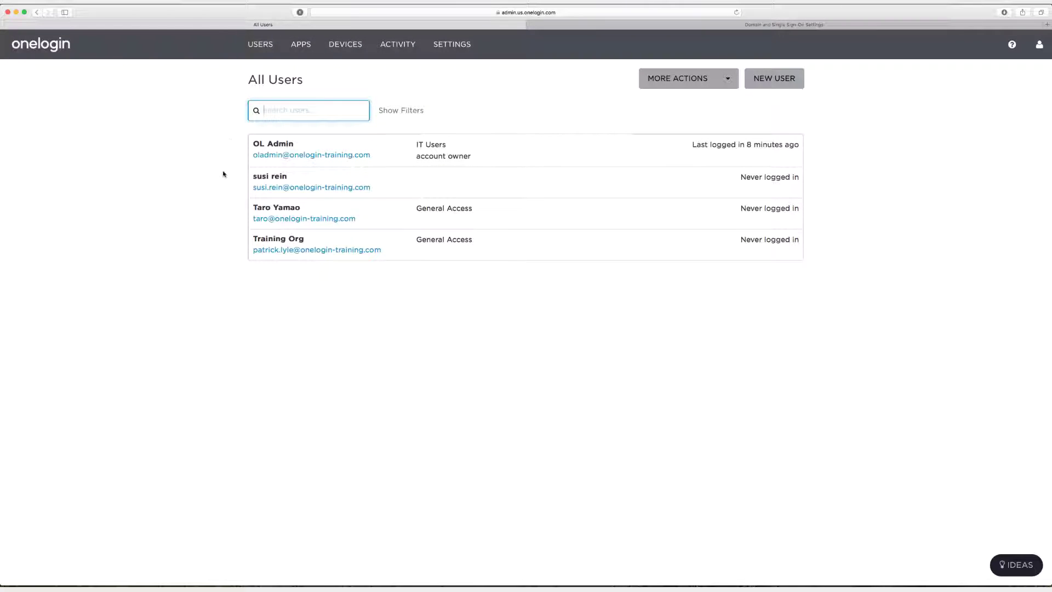
# Assign Test Role to the test user on their Applications tab and save the user.
pyautogui.click(424, 219)
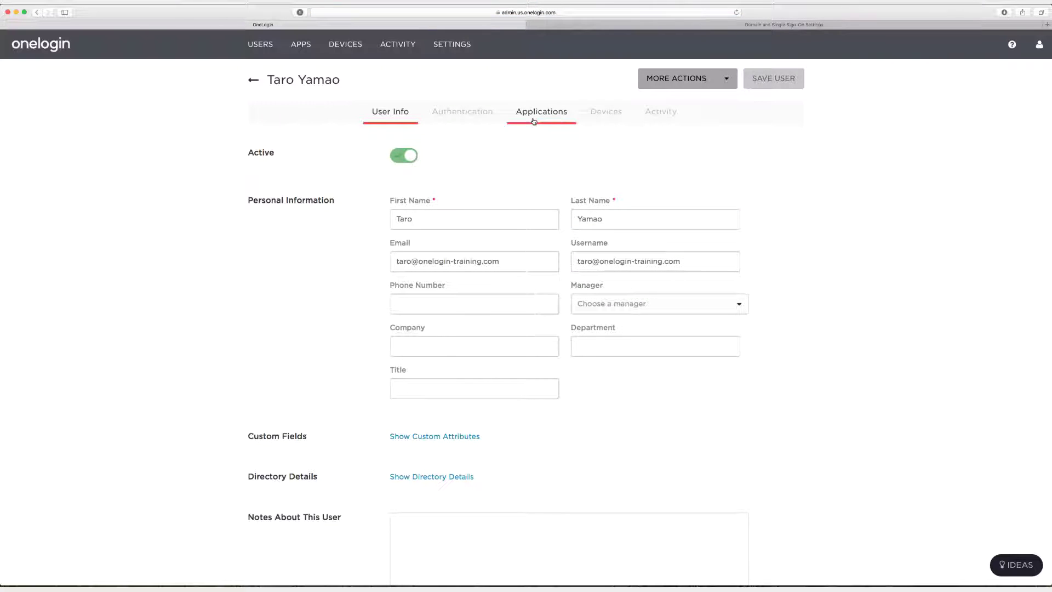
pyautogui.click(537, 114)
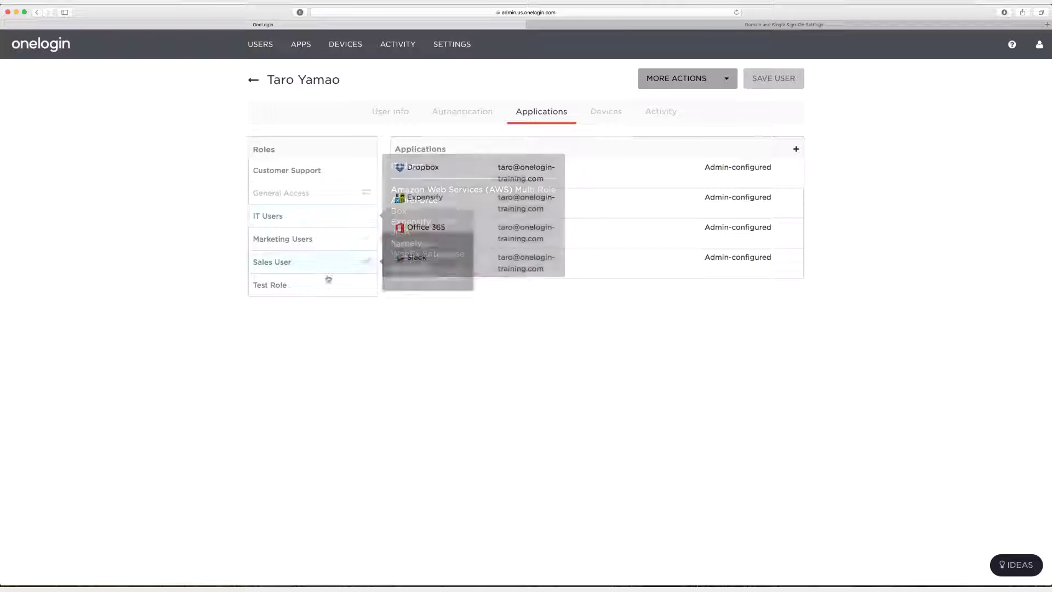
pyautogui.moveTo(361, 285)
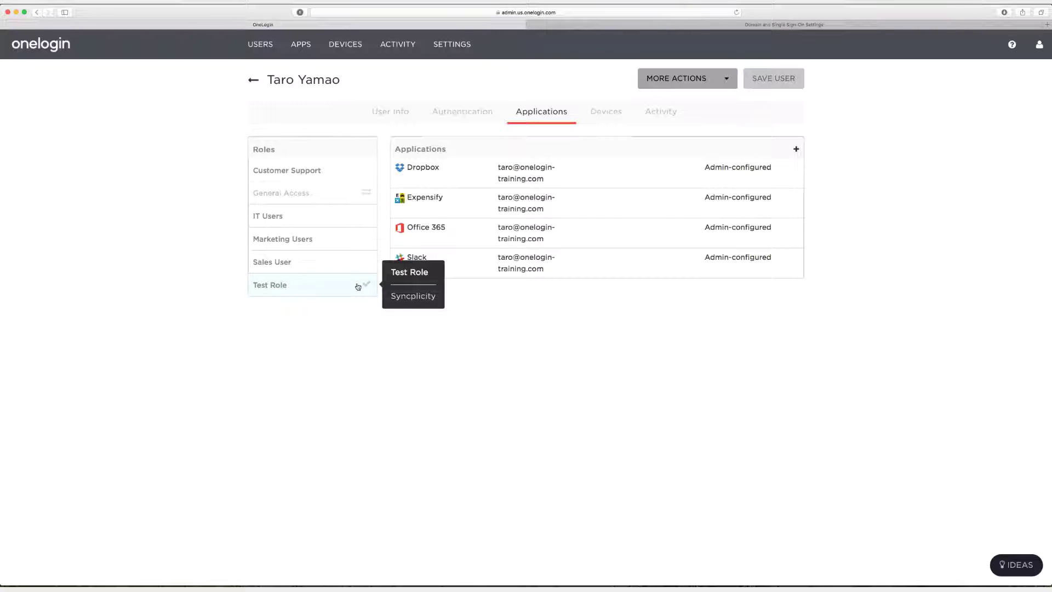
pyautogui.click(358, 286)
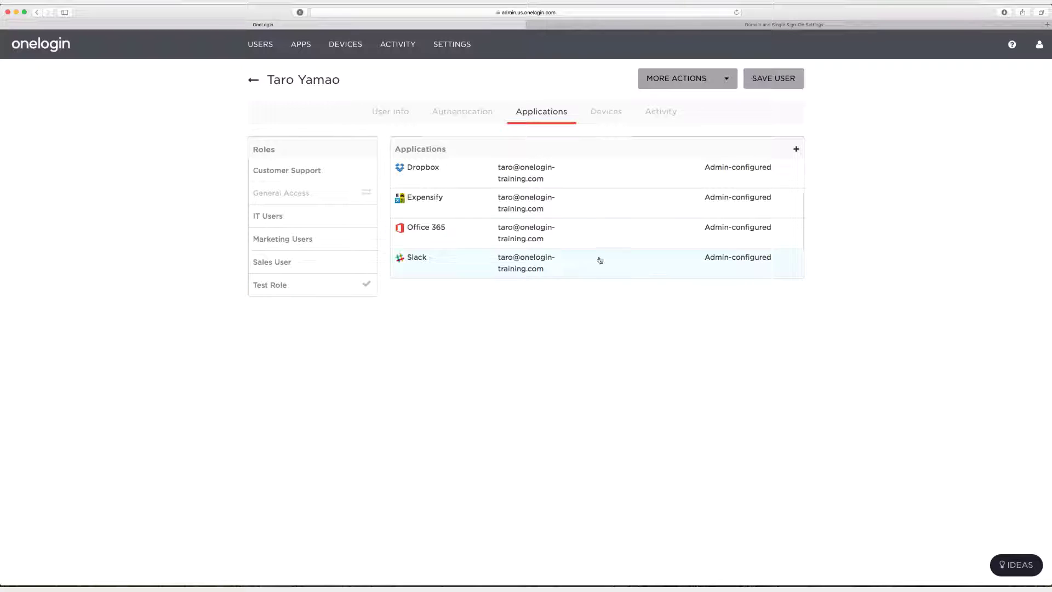
pyautogui.click(791, 80)
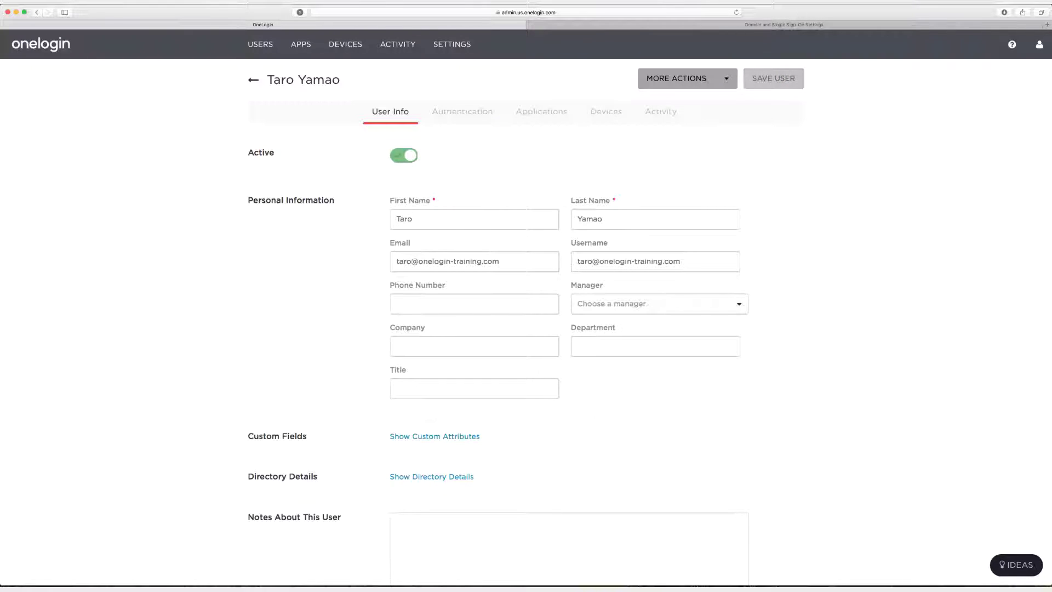
# Assume the test user with 'testing' as the reason, landing on their App Home with Syncplicity.
pyautogui.click(733, 83)
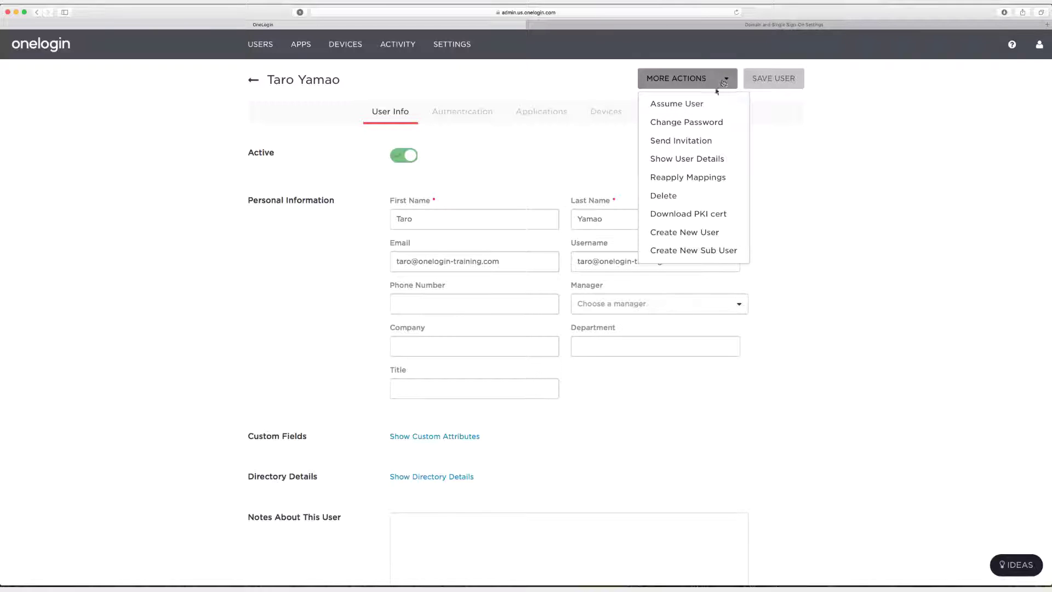
pyautogui.click(705, 104)
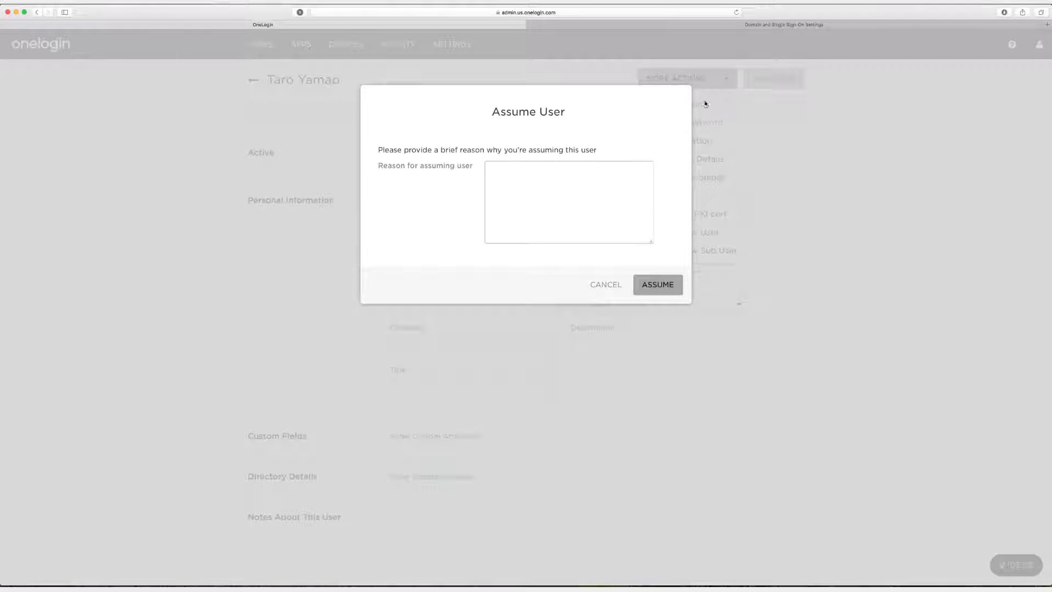
pyautogui.click(595, 175)
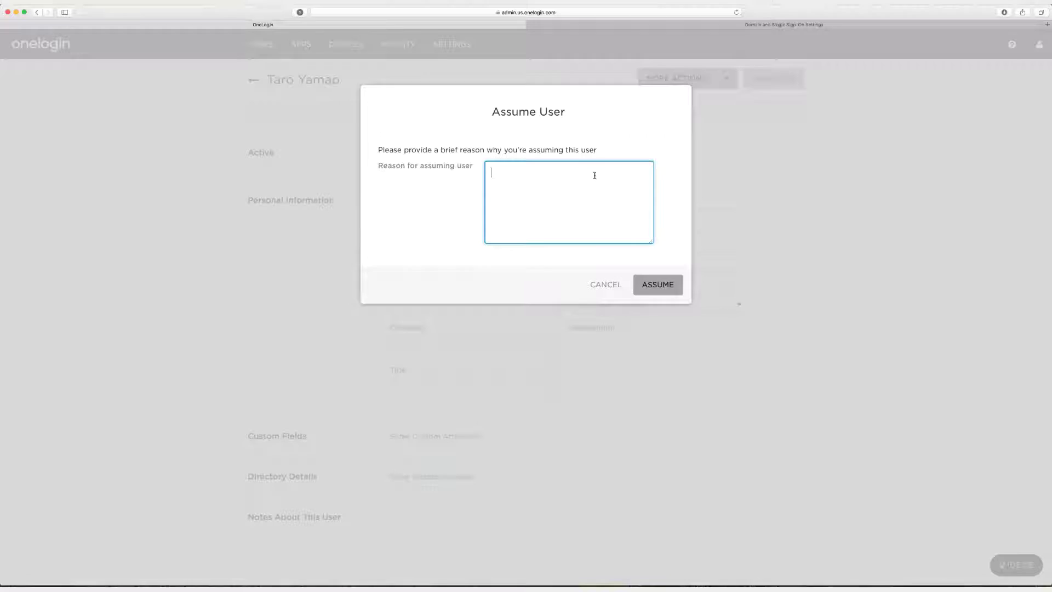
pyautogui.write('testing')
pyautogui.click(650, 286)
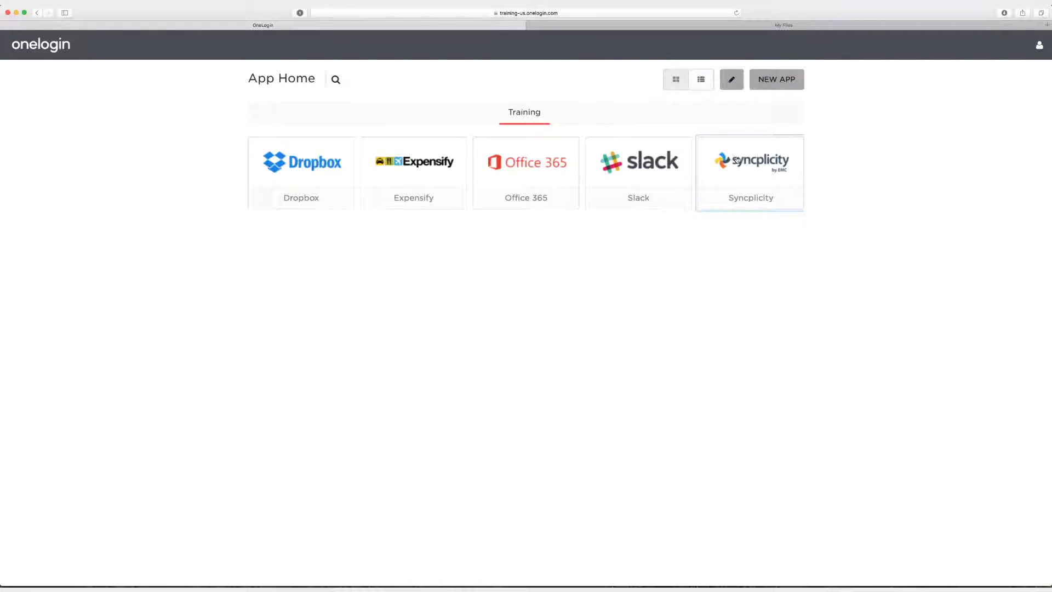
# Revert to the admin account and remove Test Role from Syncplicity's access roles.
pyautogui.moveTo(1032, 61)
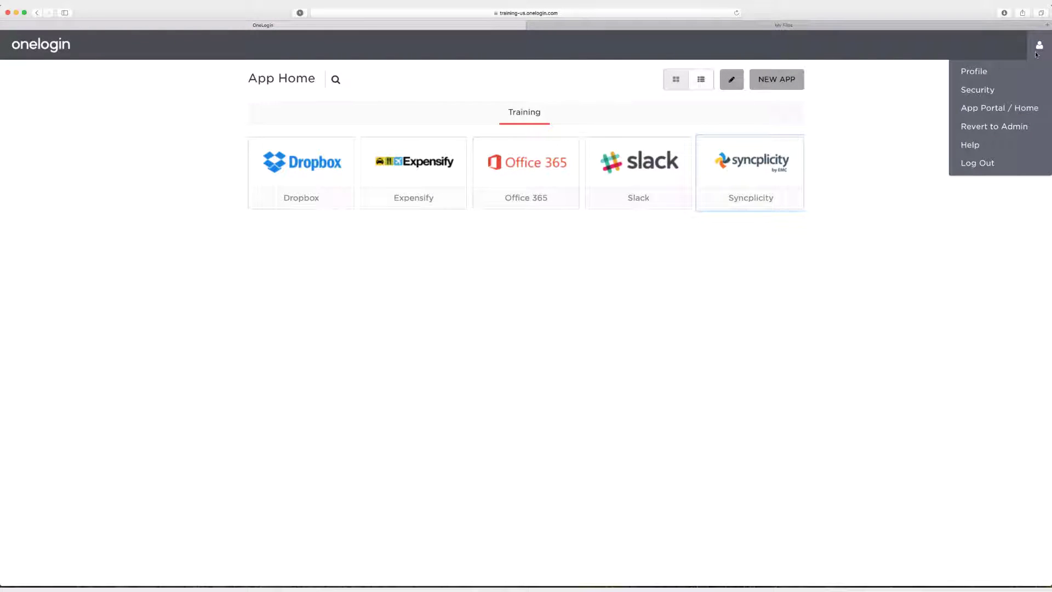
pyautogui.click(986, 130)
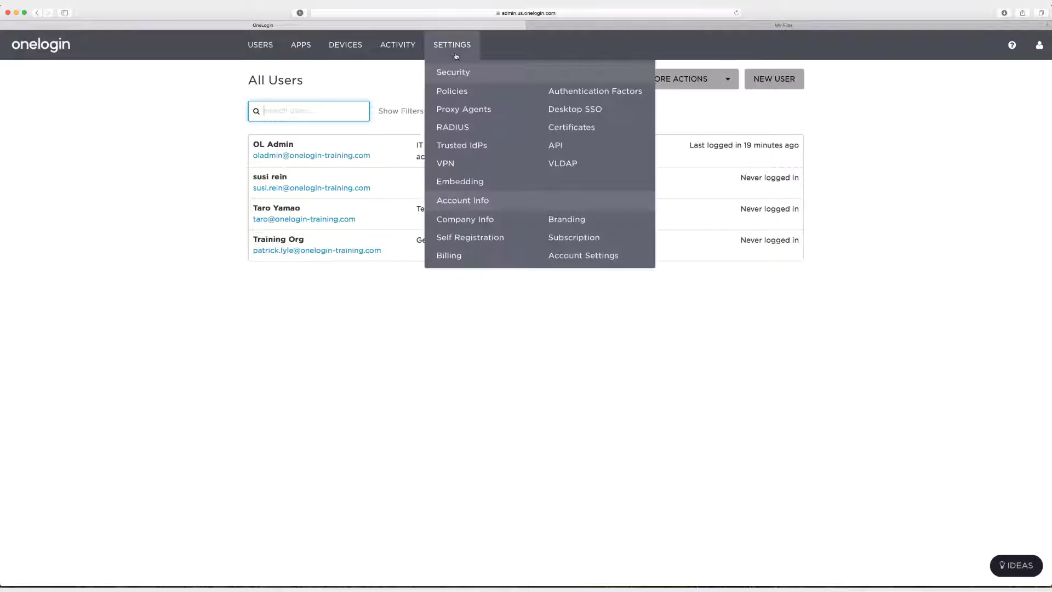
pyautogui.moveTo(302, 48)
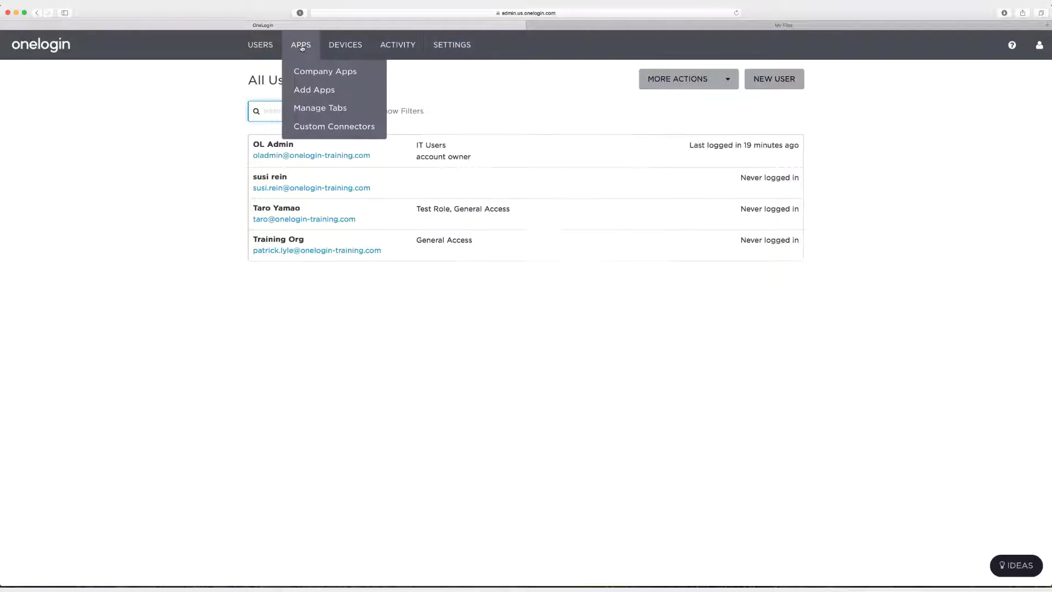
pyautogui.click(307, 79)
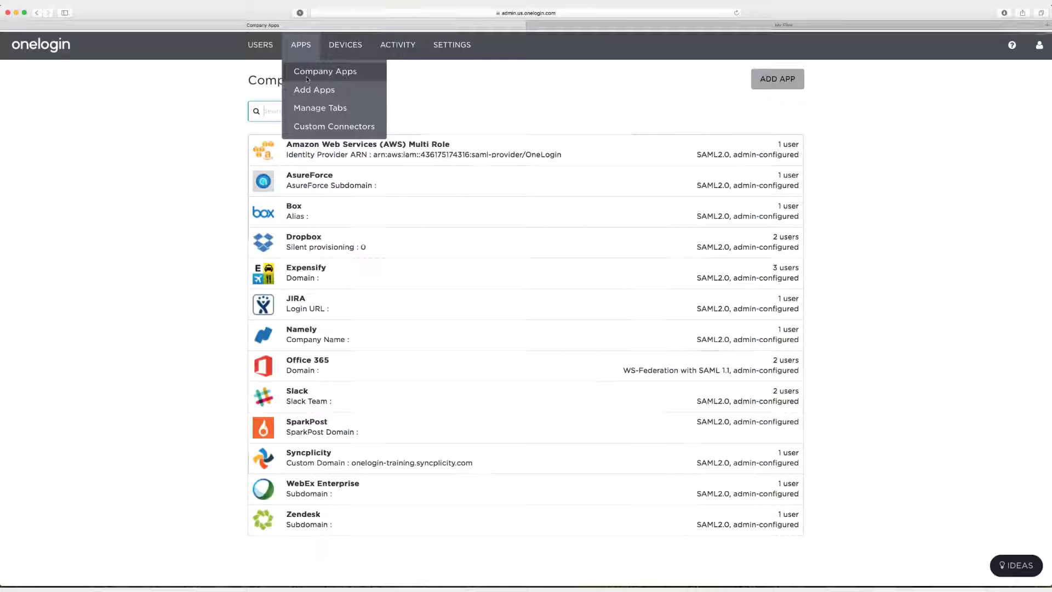
pyautogui.click(345, 454)
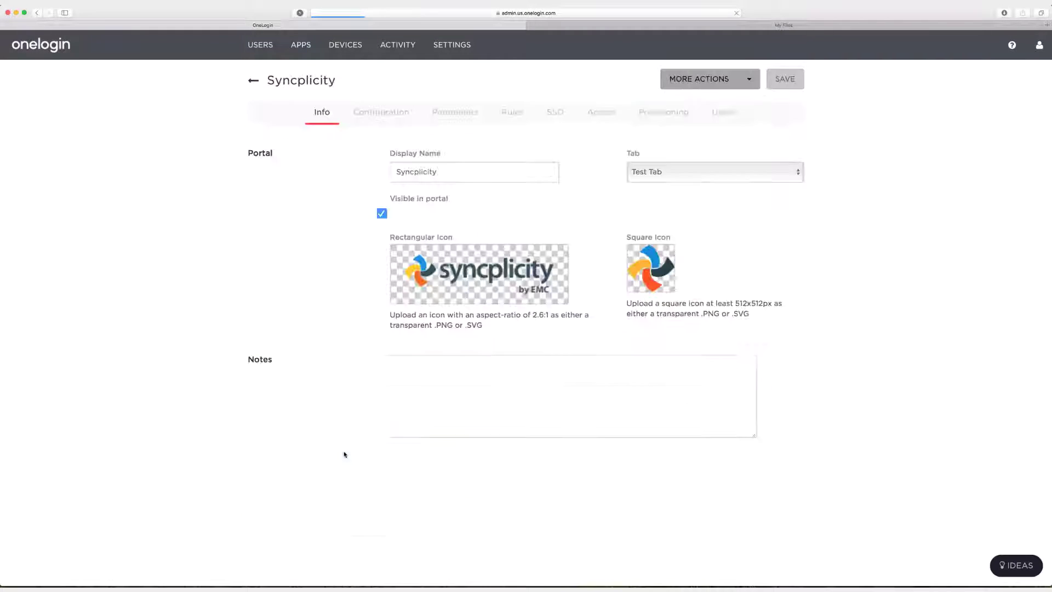
pyautogui.click(598, 122)
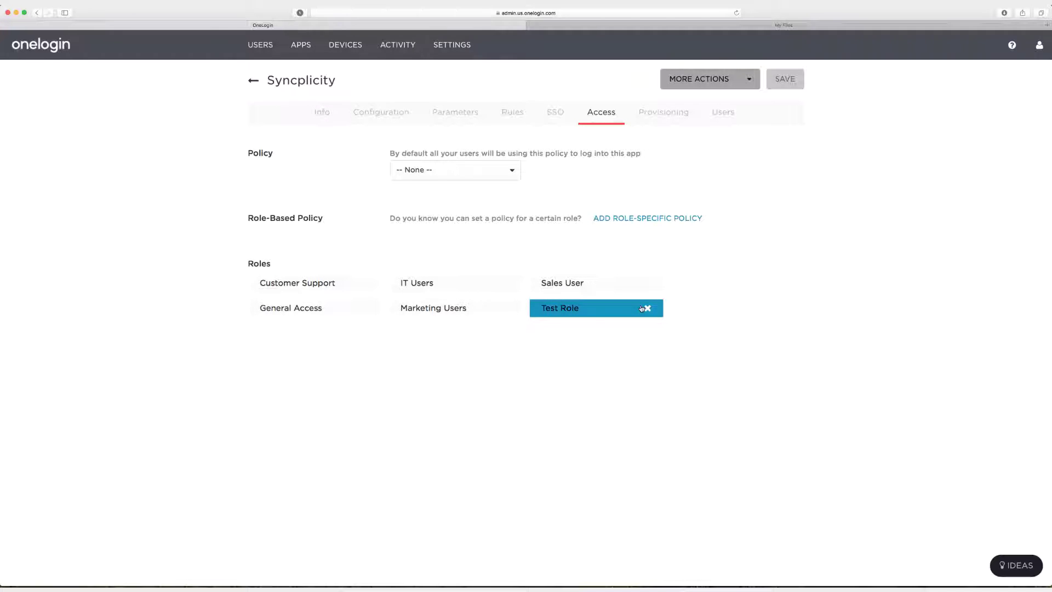
pyautogui.click(642, 309)
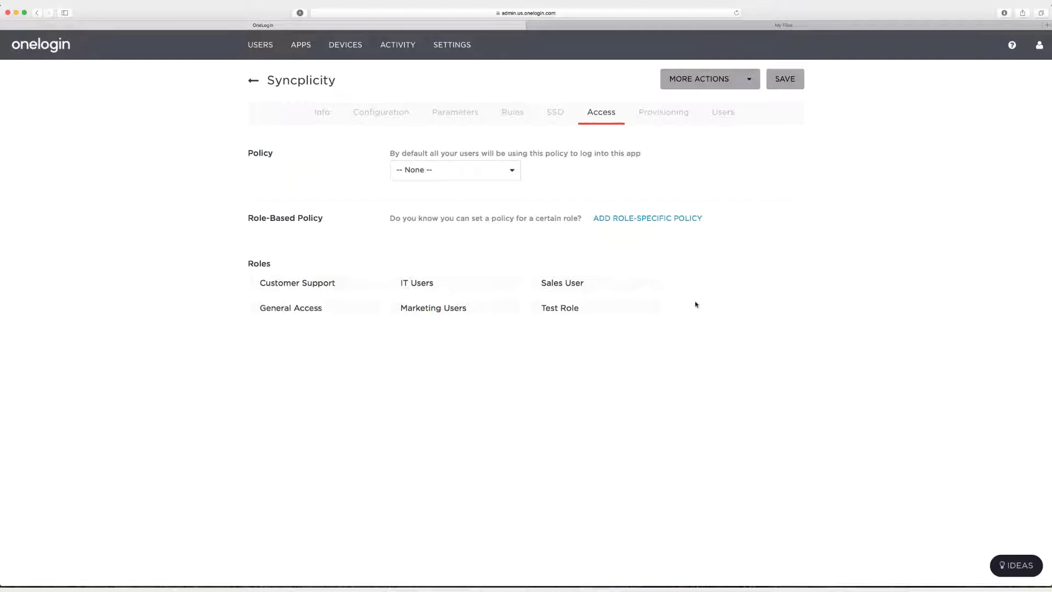
# Save the Test Role removal, then disable 'Allow assumed users to sign into this app' and save.
pyautogui.click(795, 83)
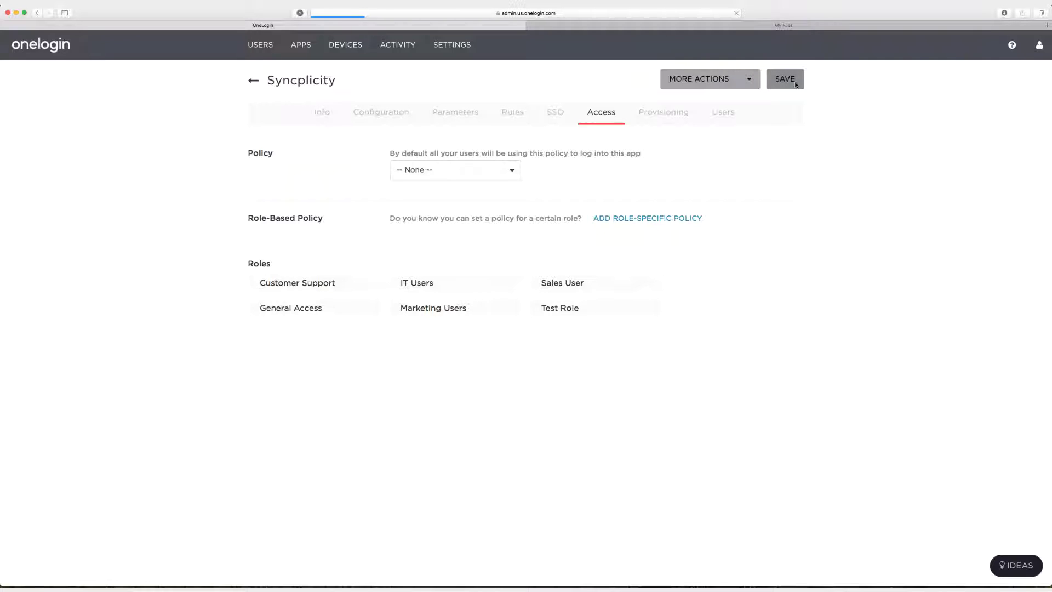
pyautogui.click(556, 116)
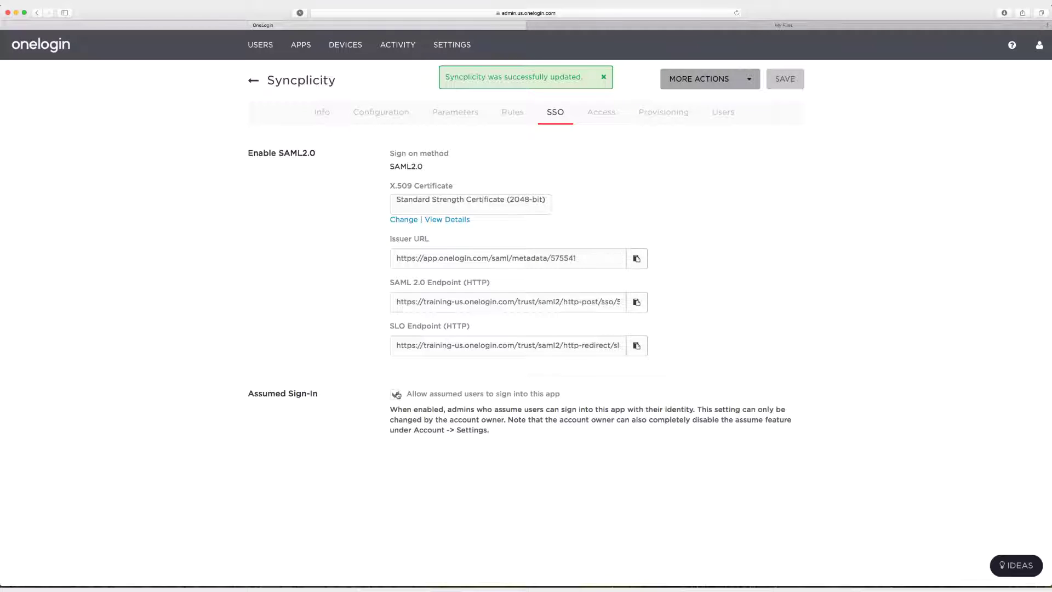
pyautogui.click(396, 395)
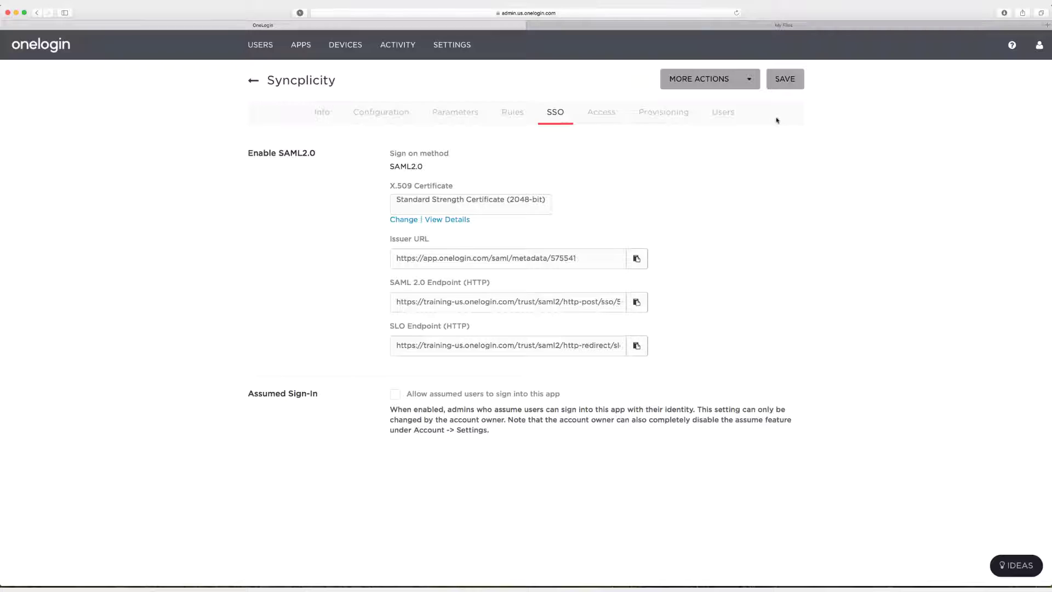
pyautogui.click(783, 87)
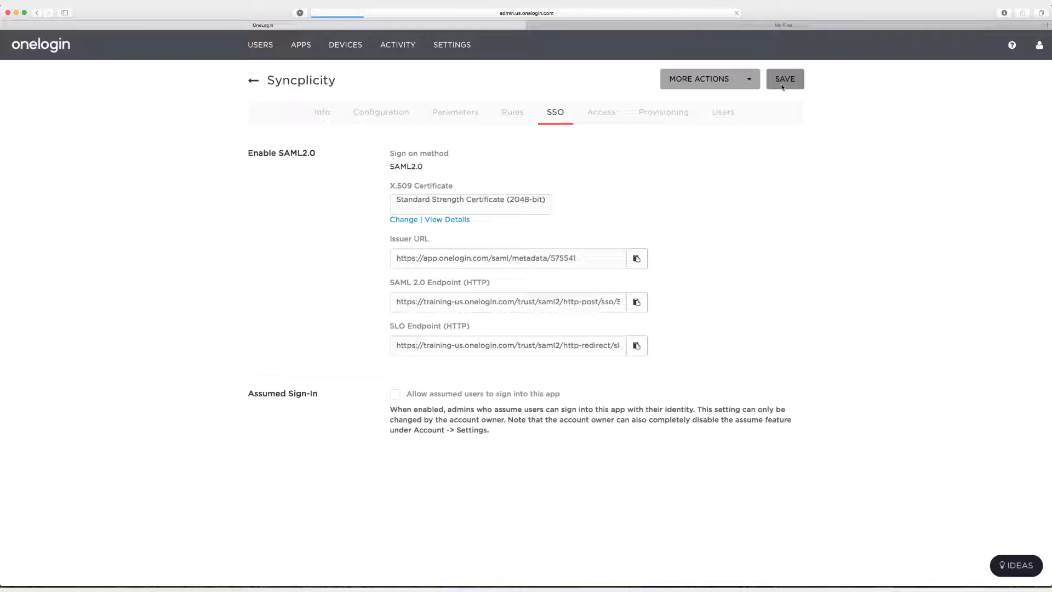